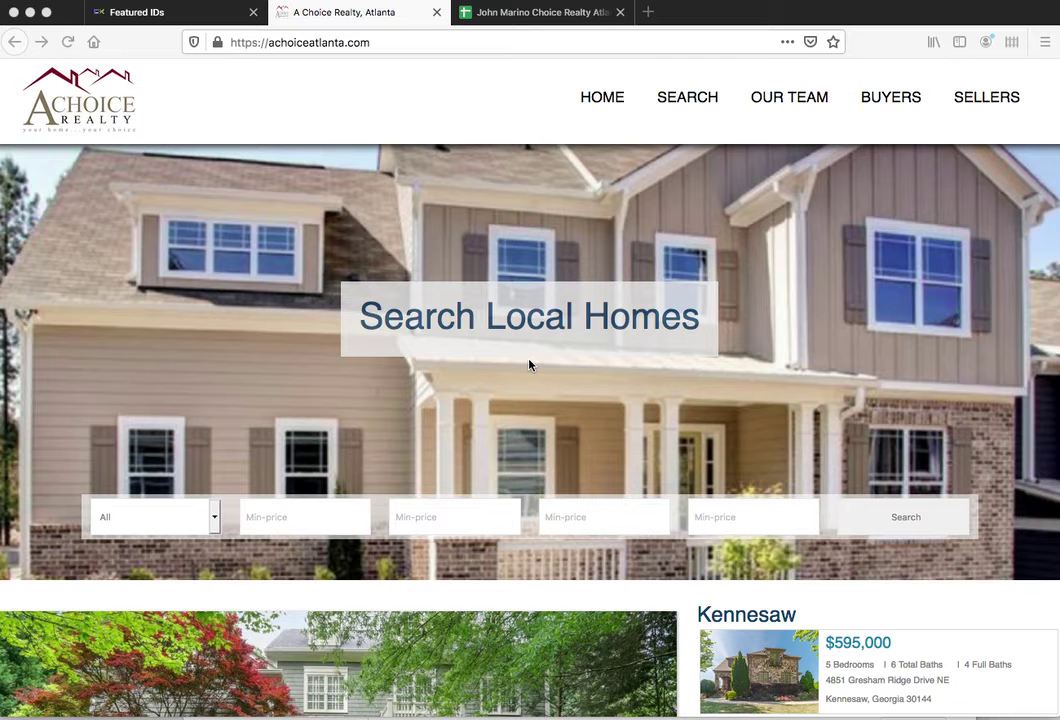
# Step: Look over the A Choice Realty home page from the header menu and home search through the listings down to the footer
pyautogui.scroll(-1, 529, 365)
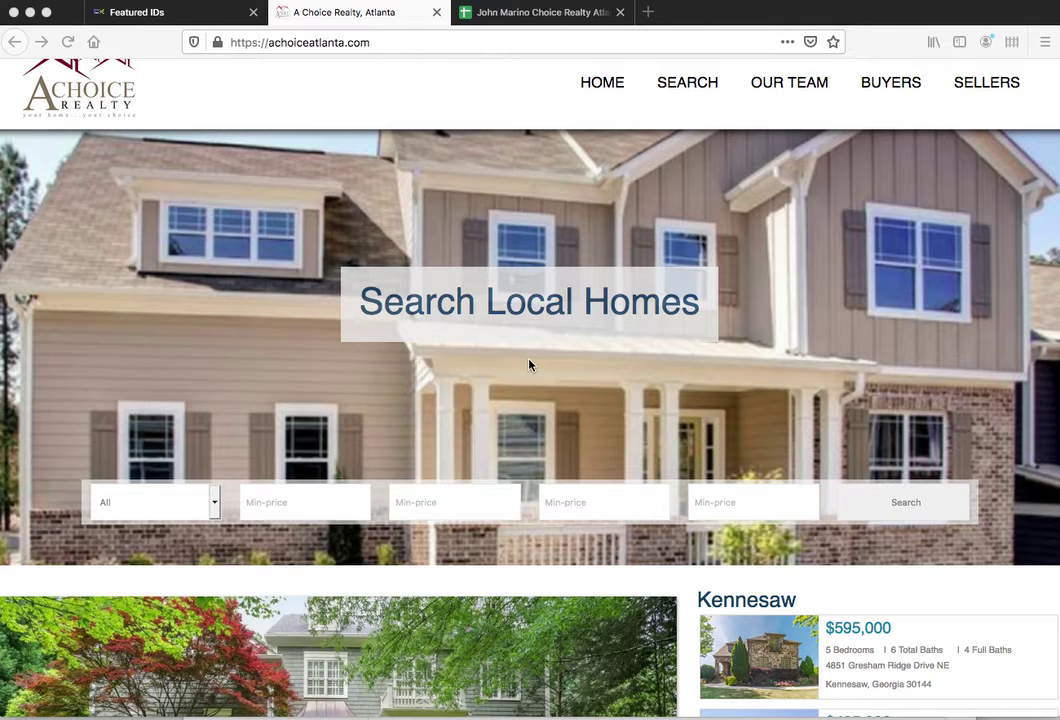
pyautogui.scroll(1, 529, 365)
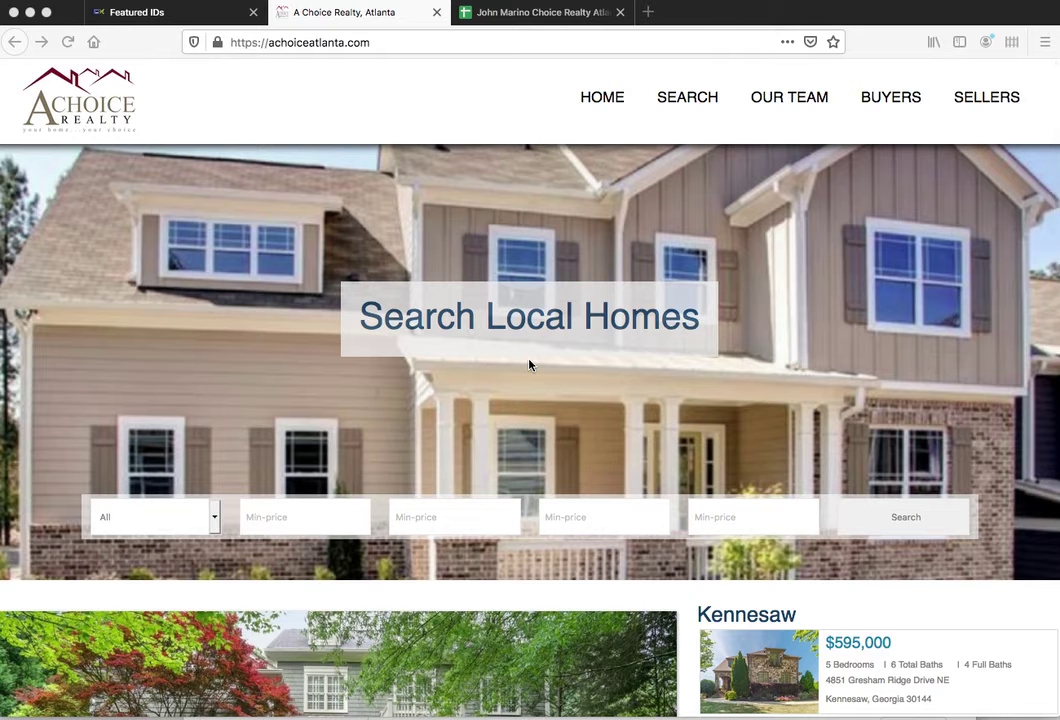
pyautogui.scroll(-2, 529, 365)
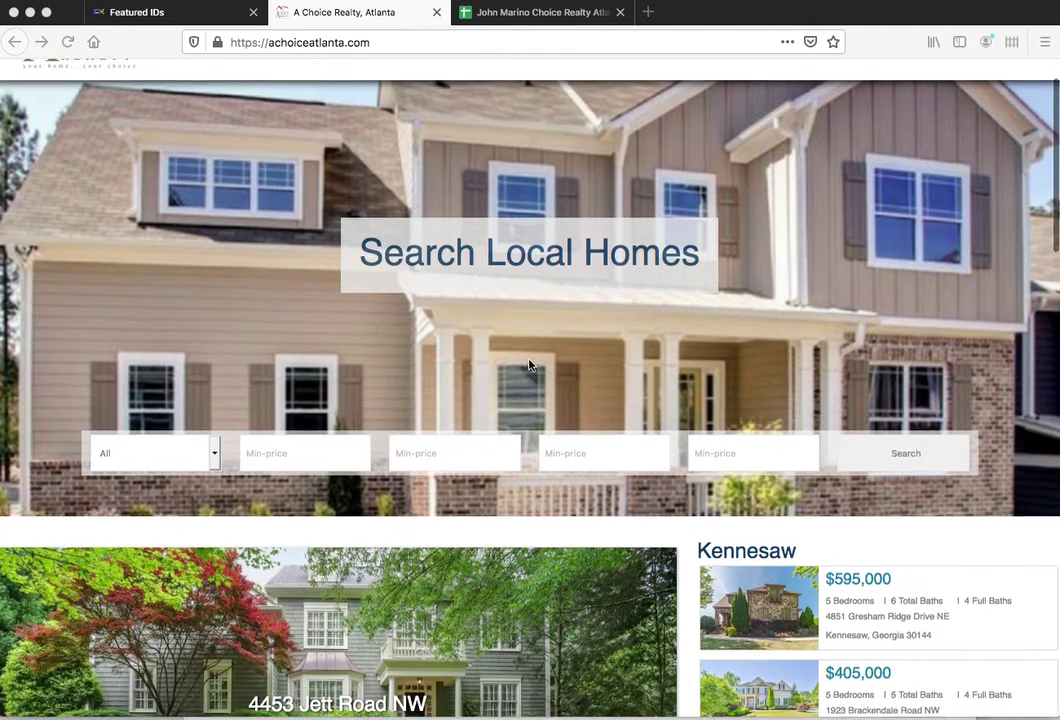
pyautogui.scroll(-5, 529, 365)
pyautogui.scroll(4, 529, 360)
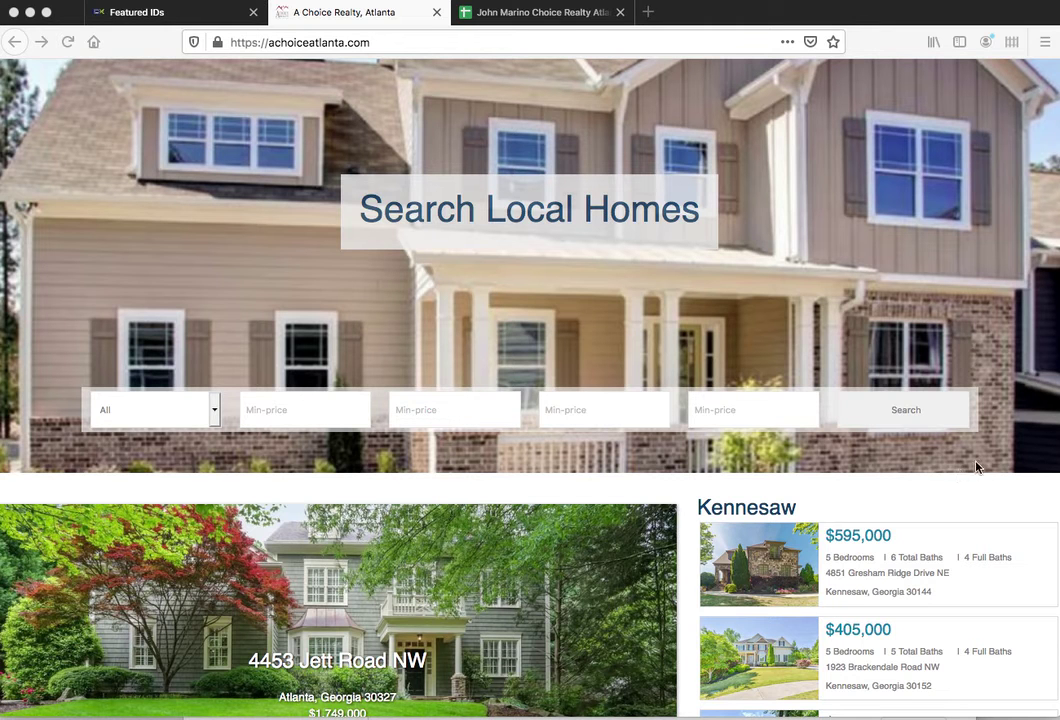
pyautogui.scroll(-5, 588, 525)
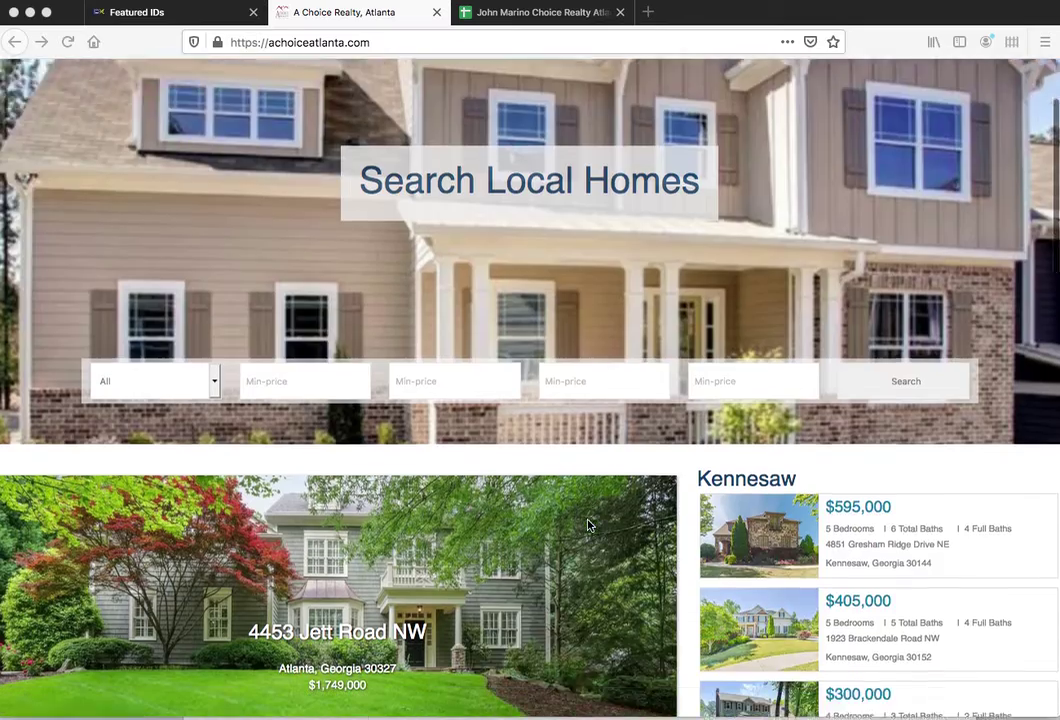
pyautogui.scroll(-2, 588, 525)
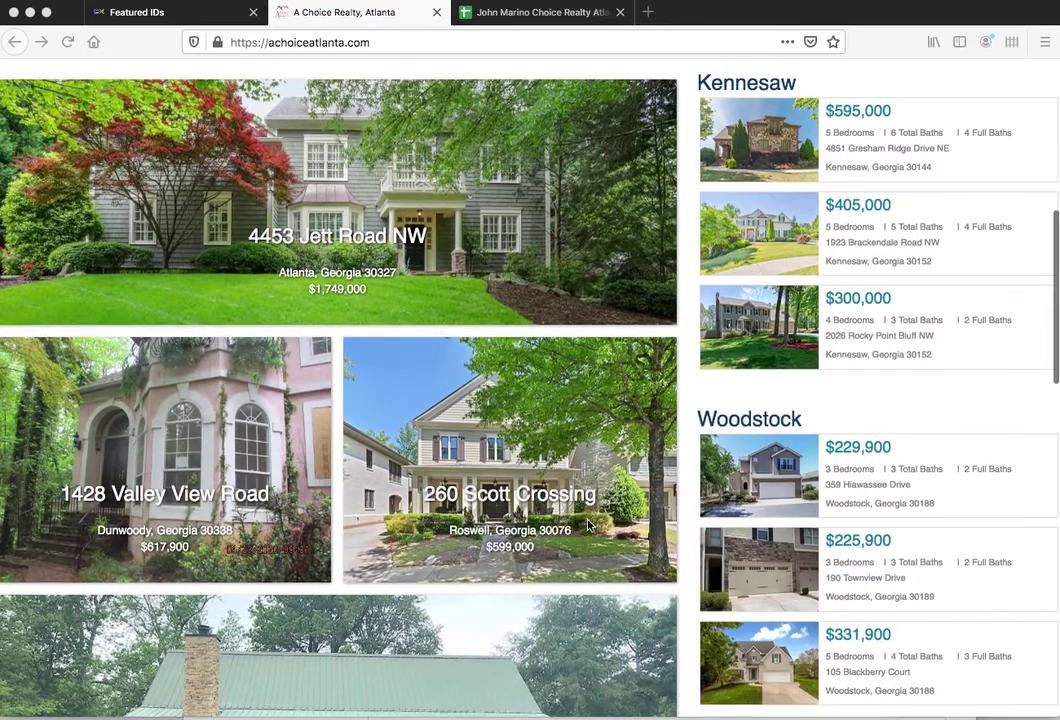
pyautogui.scroll(-5, 493, 465)
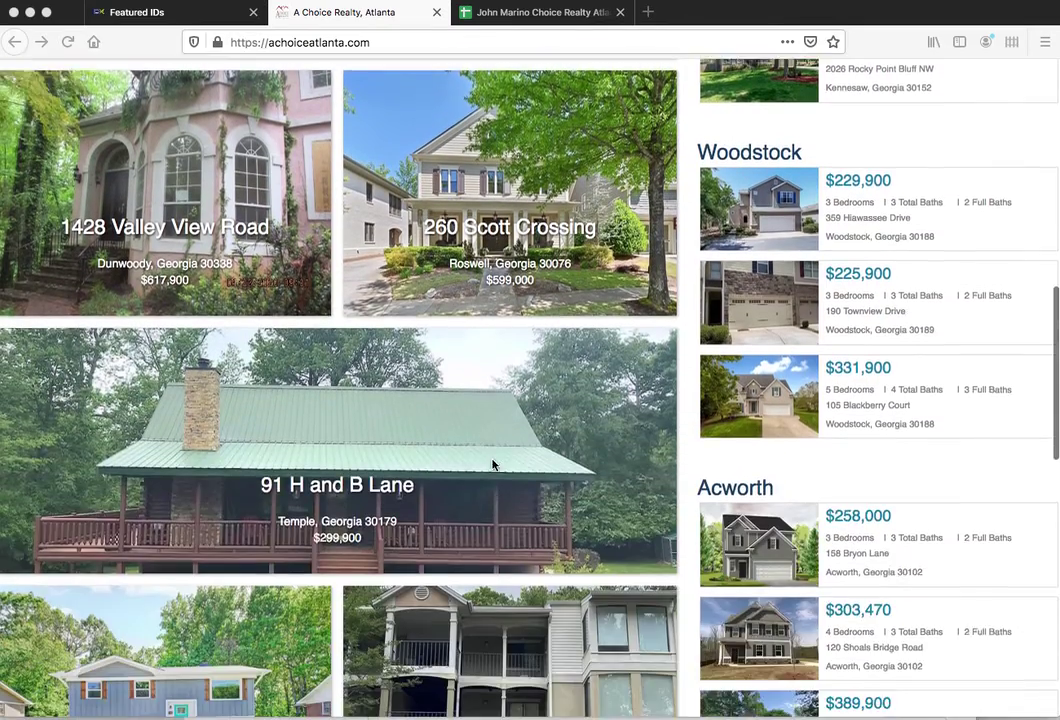
pyautogui.scroll(-12, 493, 465)
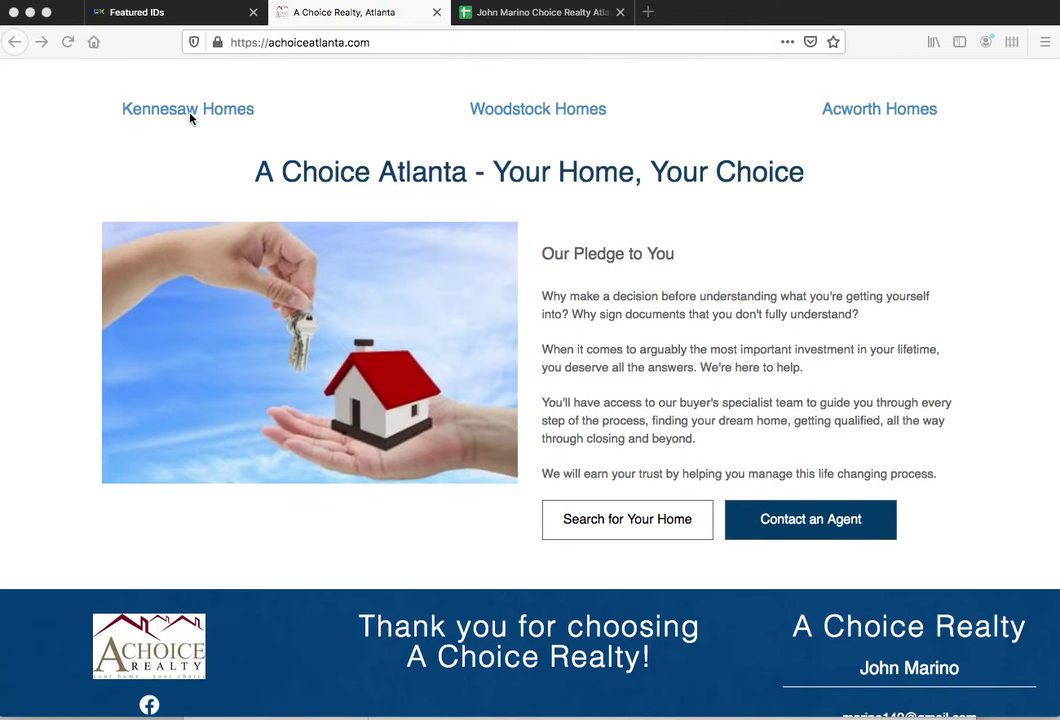
pyautogui.click(230, 157)
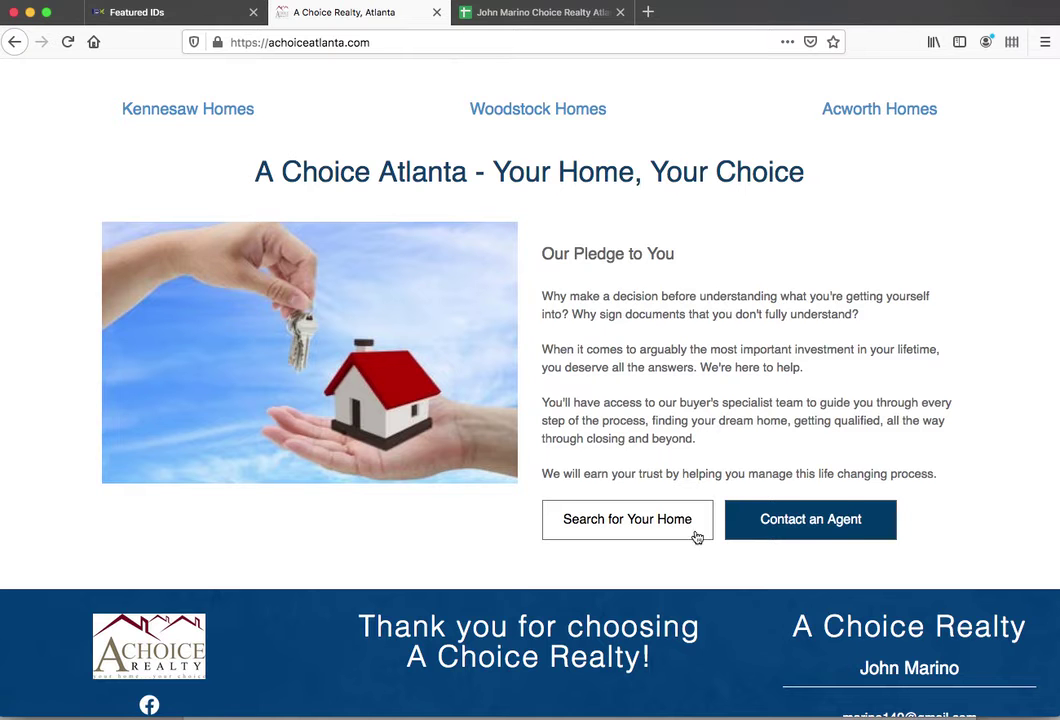
pyautogui.scroll(-2, 447, 571)
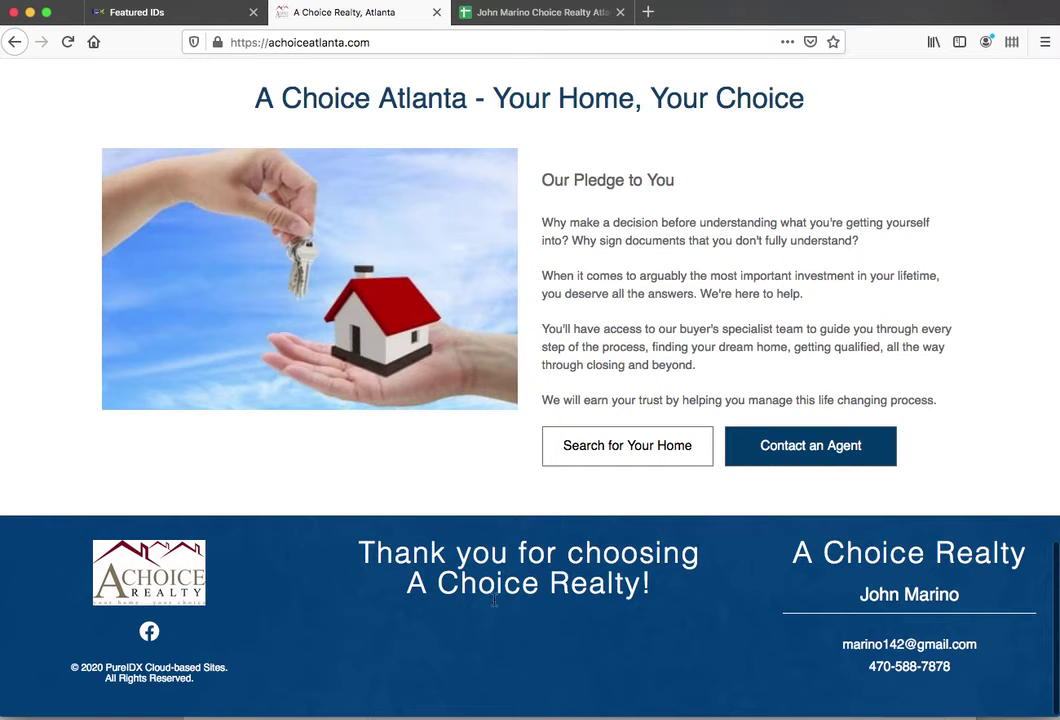
pyautogui.scroll(2, 612, 354)
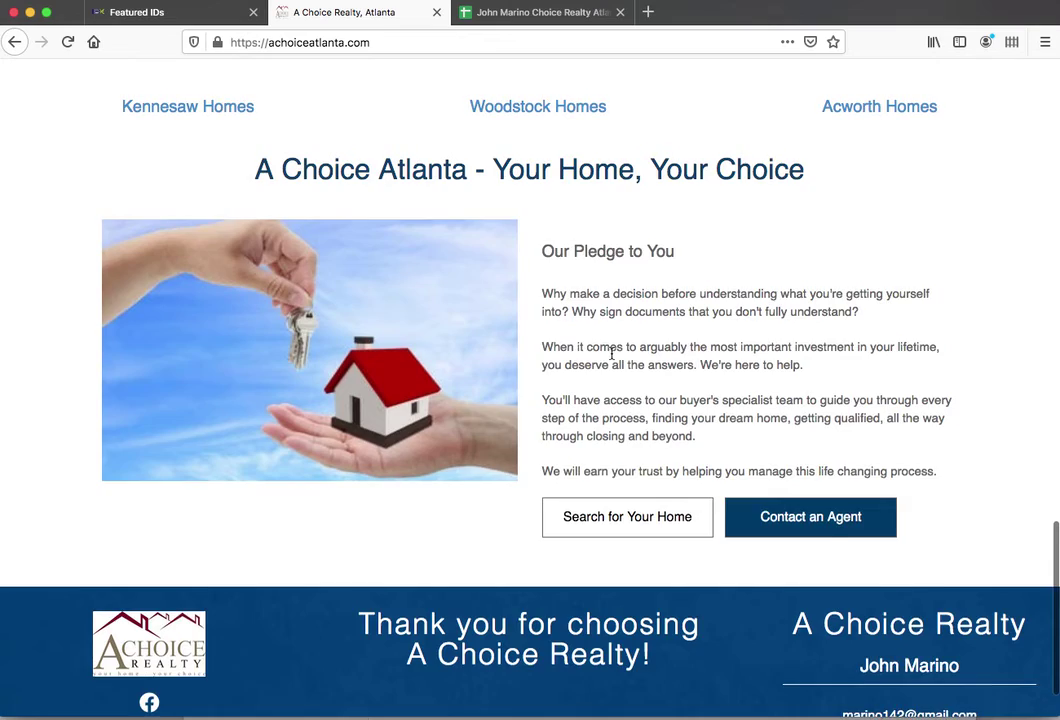
pyautogui.scroll(1, 612, 354)
pyautogui.scroll(10, 612, 357)
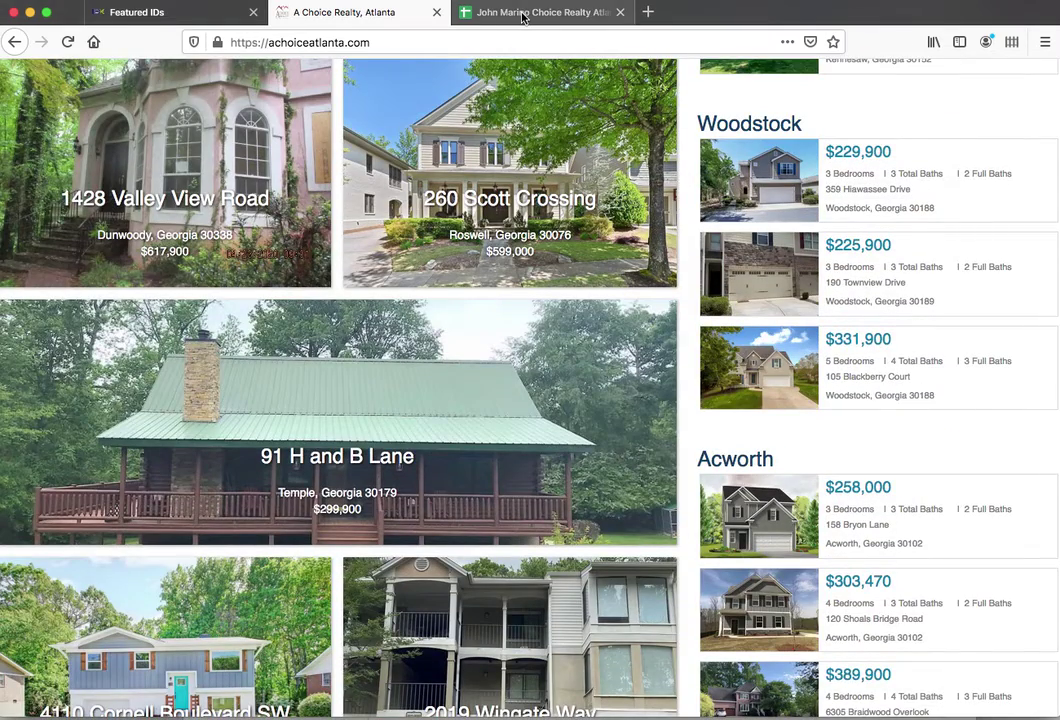
pyautogui.scroll(5, 510, 145)
pyautogui.scroll(3, 510, 145)
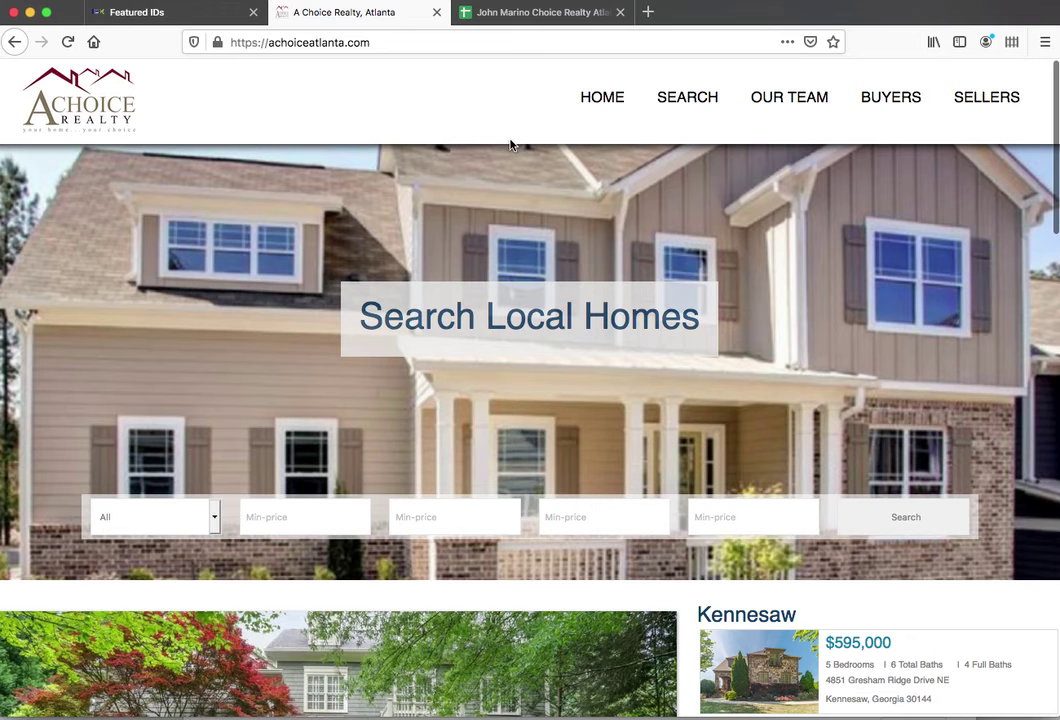
# Step: In the Google Sheets content spreadsheet, change the menu item OUR TEAM to YOUR TEAM and reload the A Choice Realty website
pyautogui.click(538, 13)
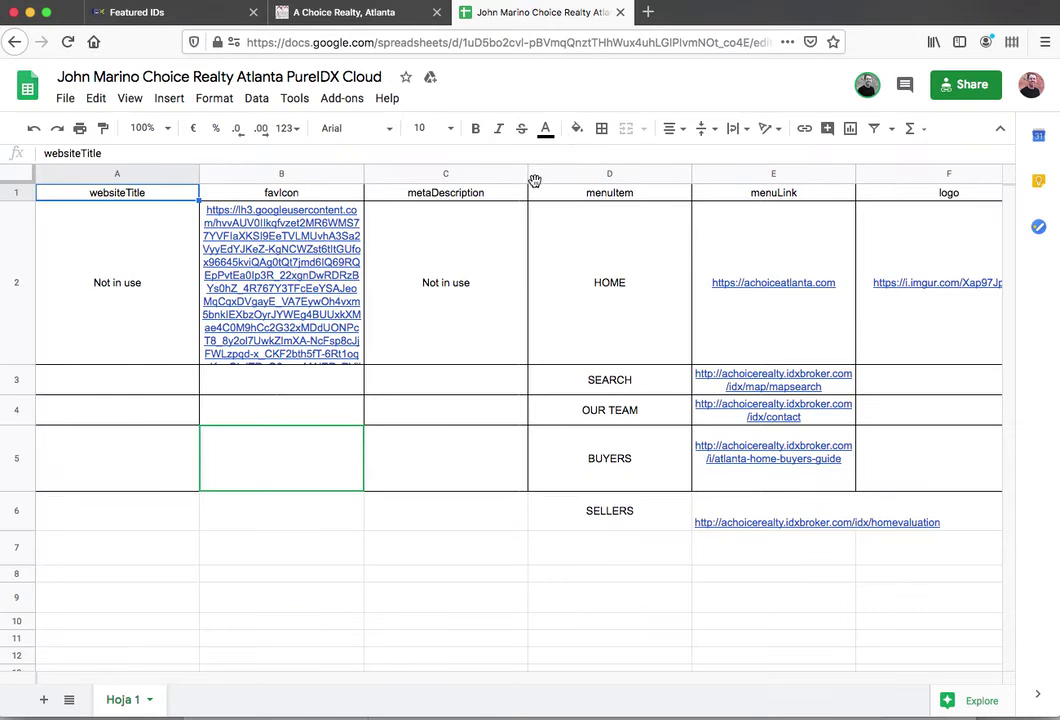
pyautogui.click(350, 14)
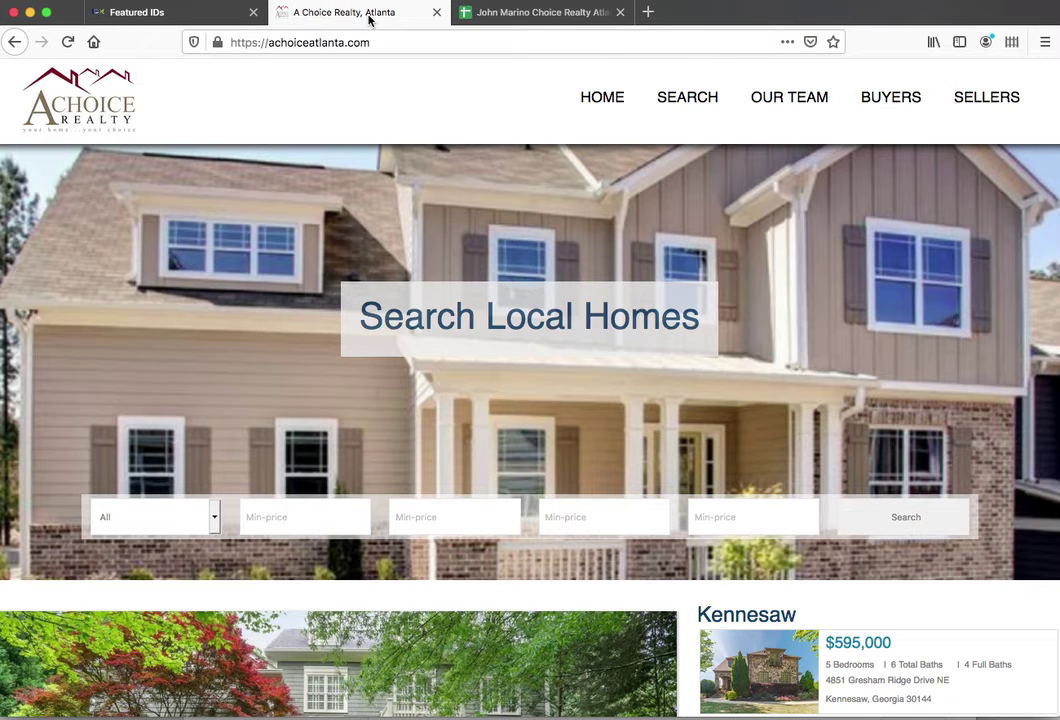
pyautogui.click(527, 18)
pyautogui.click(596, 413)
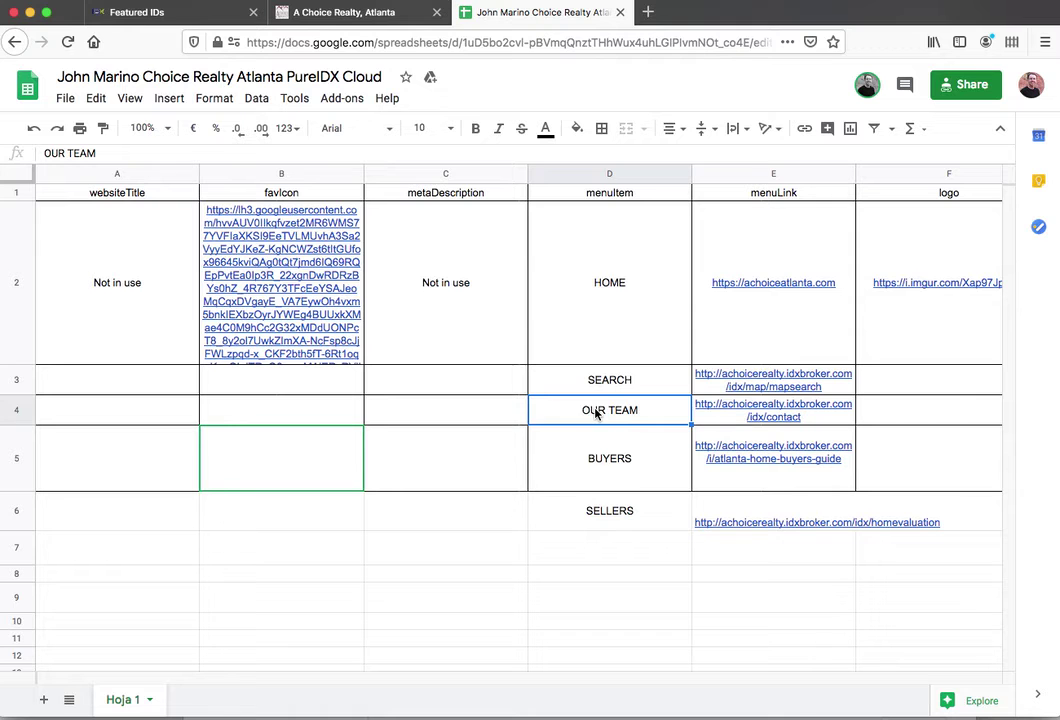
pyautogui.press('Return')
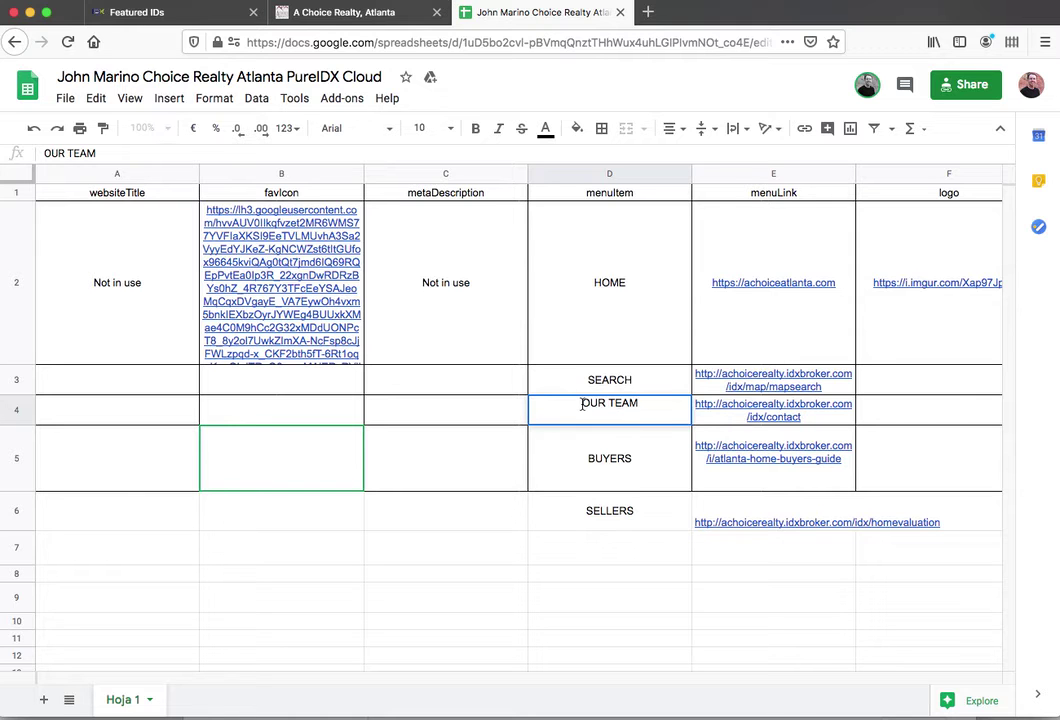
pyautogui.write('Y')
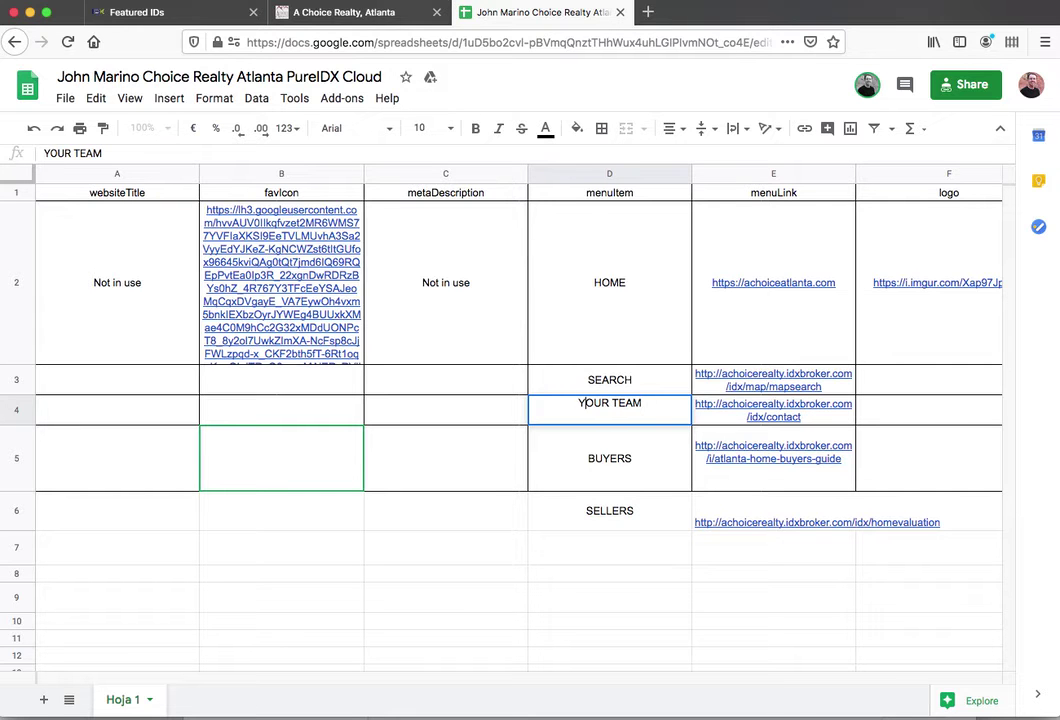
pyautogui.click(565, 549)
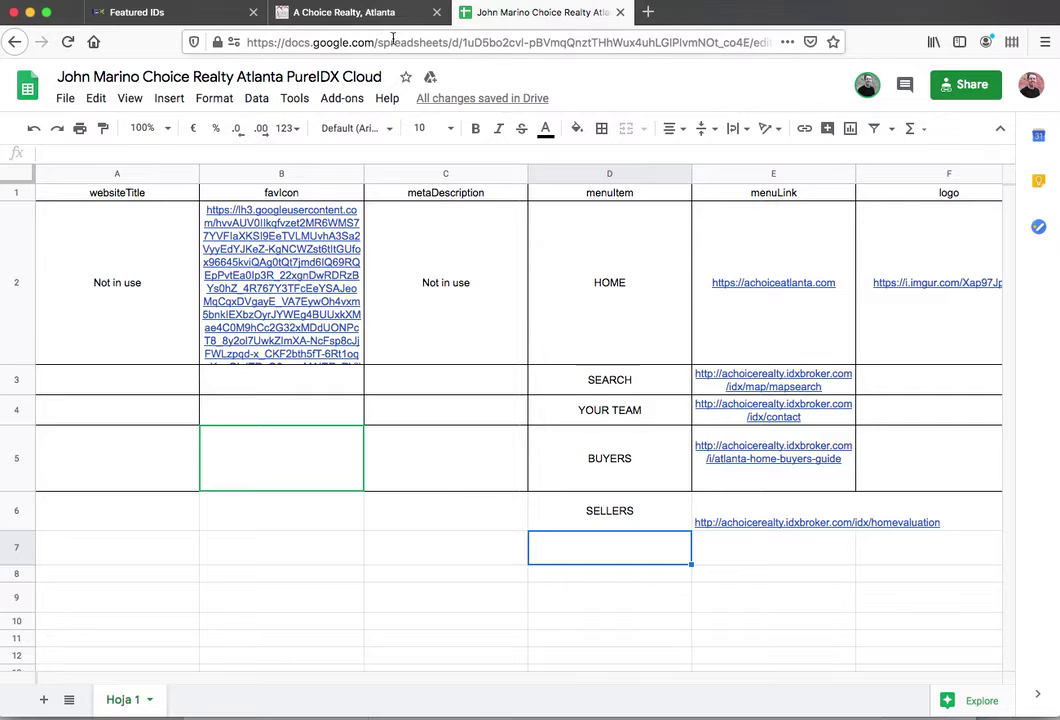
pyautogui.click(371, 19)
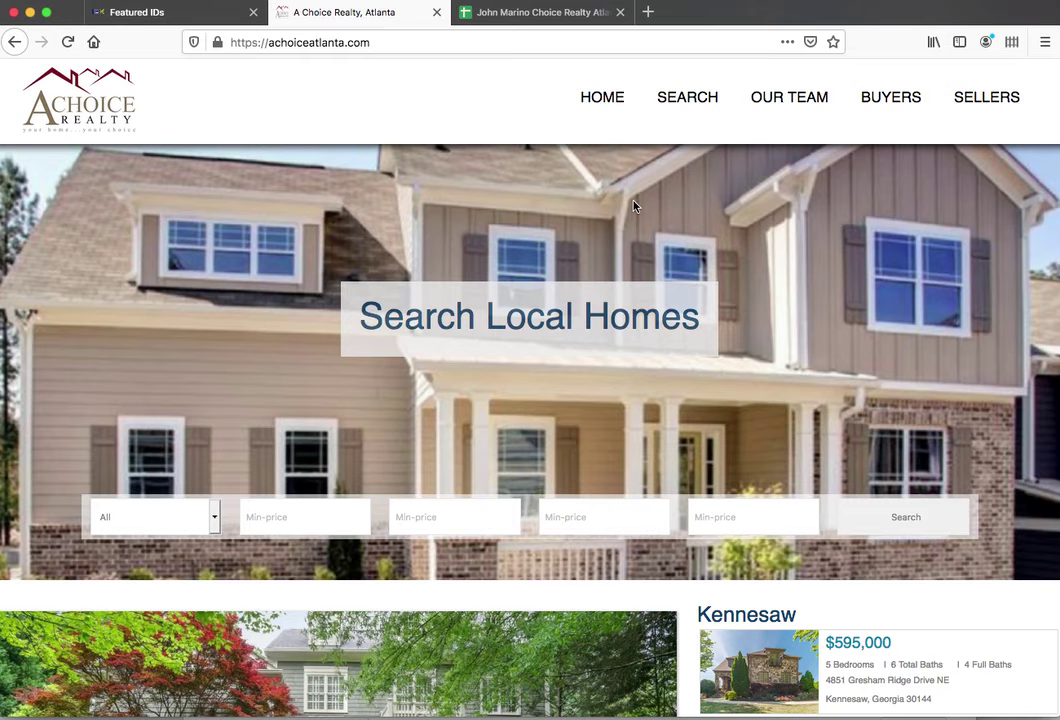
pyautogui.press('super+r')
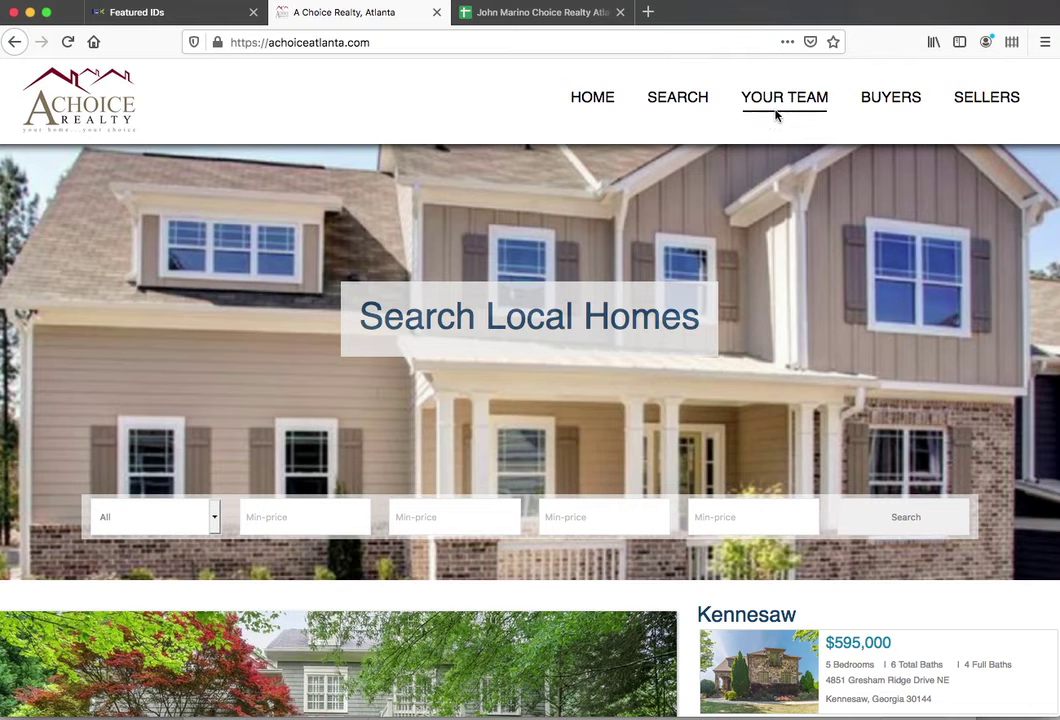
# Step: Return to the content spreadsheet and change the menu item in D4 back to OUR TEAM
pyautogui.click(522, 14)
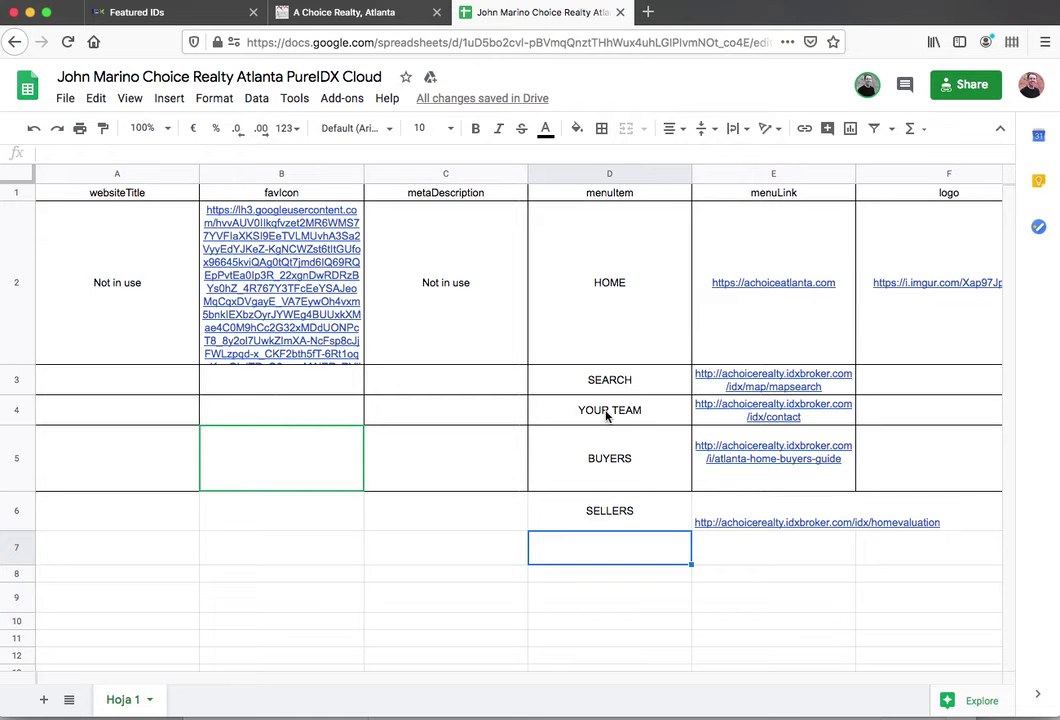
pyautogui.click(639, 410)
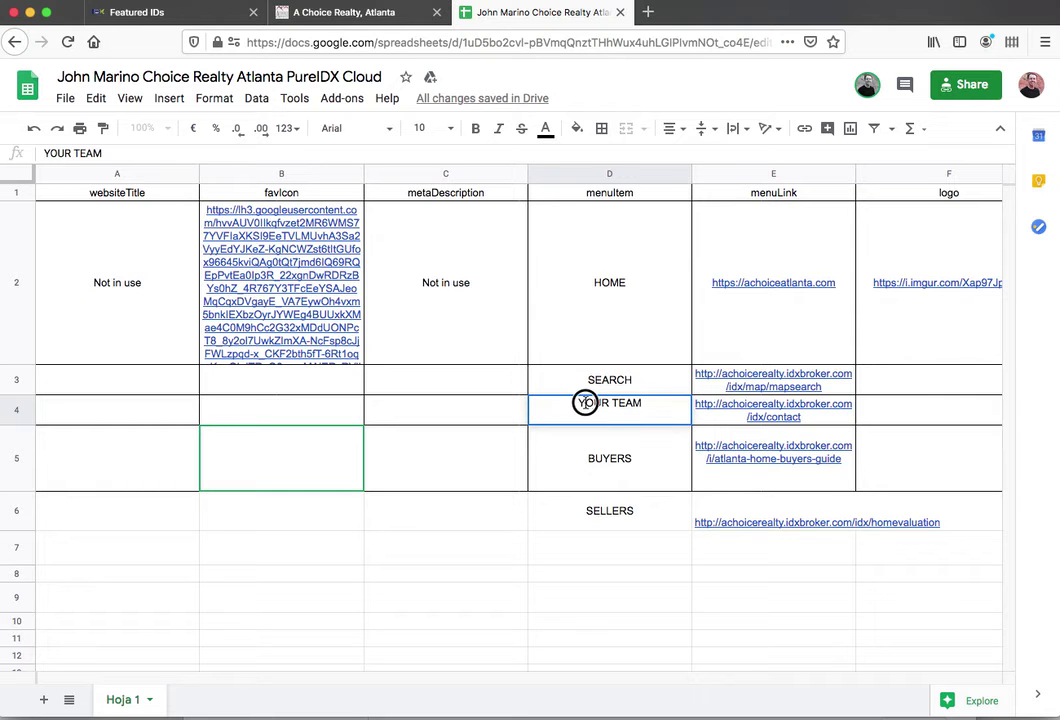
pyautogui.doubleClick(582, 405)
pyautogui.press('BackSpace')
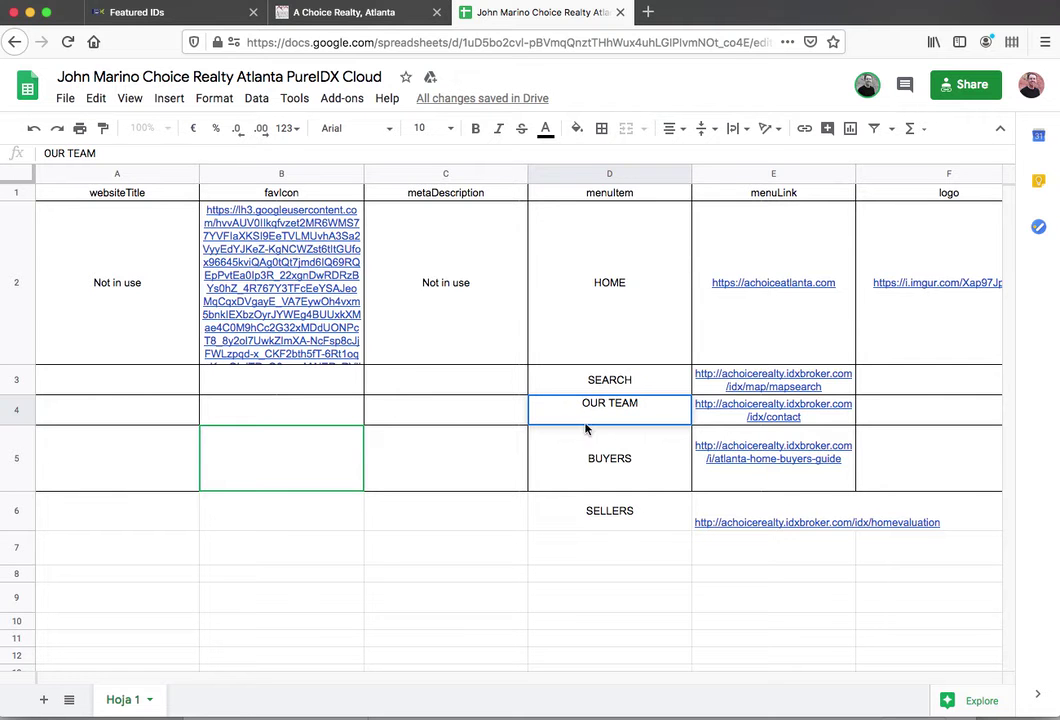
pyautogui.click(578, 548)
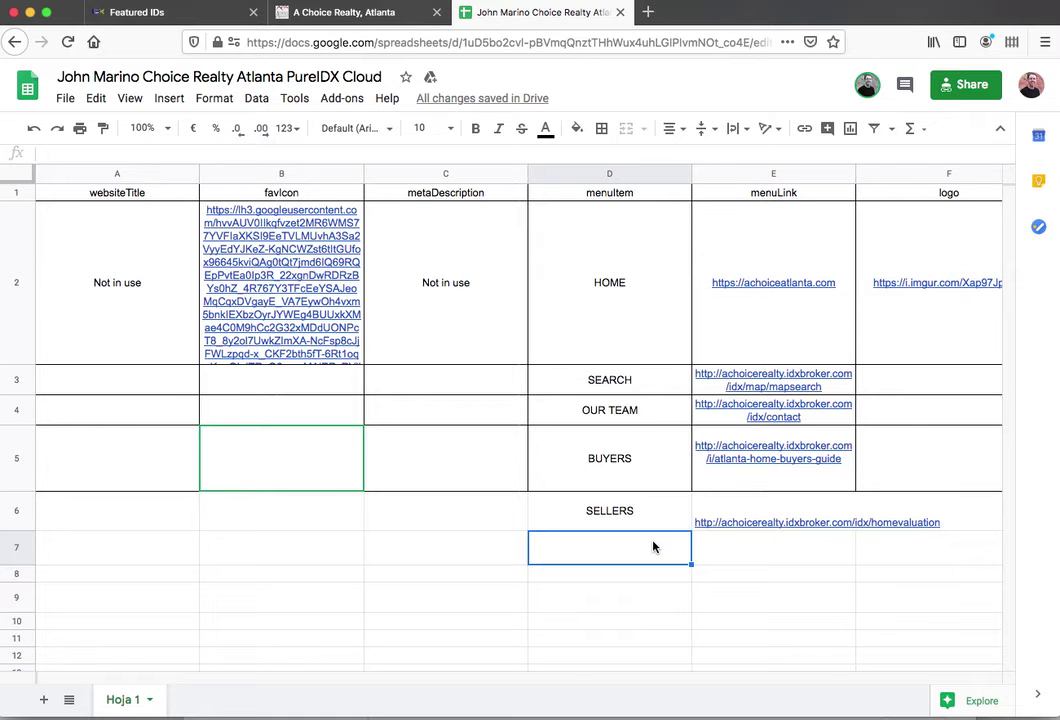
# Step: Look through the content spreadsheet's columns from the menu items and hero image to the price range, community and popular search columns
pyautogui.hscroll(2, 653, 547)
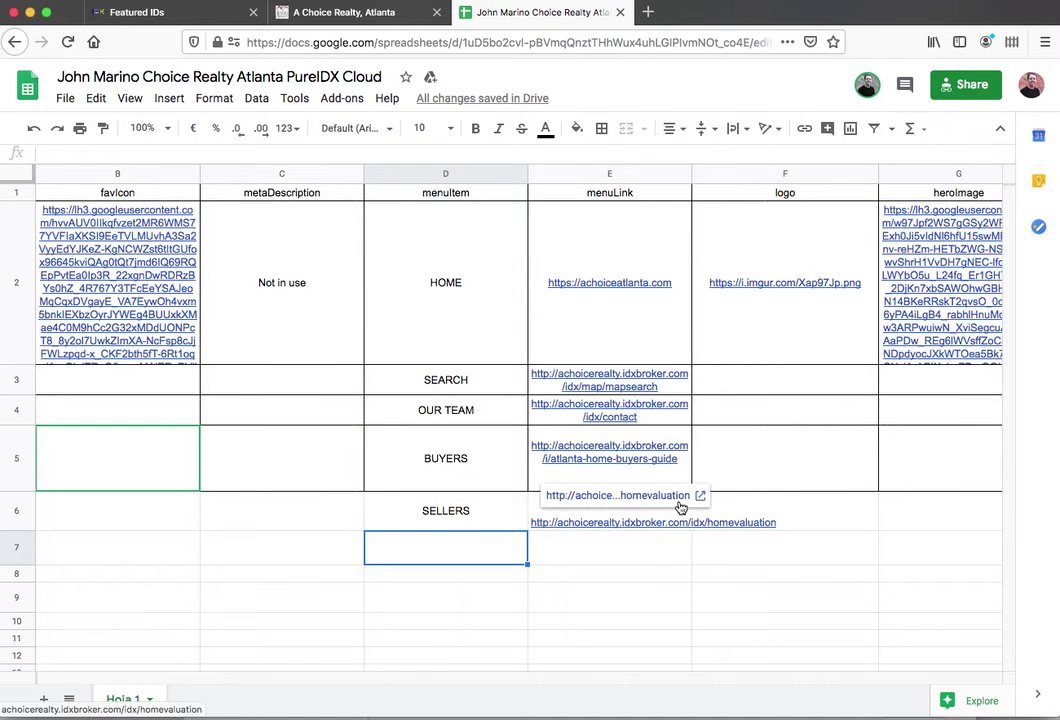
pyautogui.hscroll(2, 679, 508)
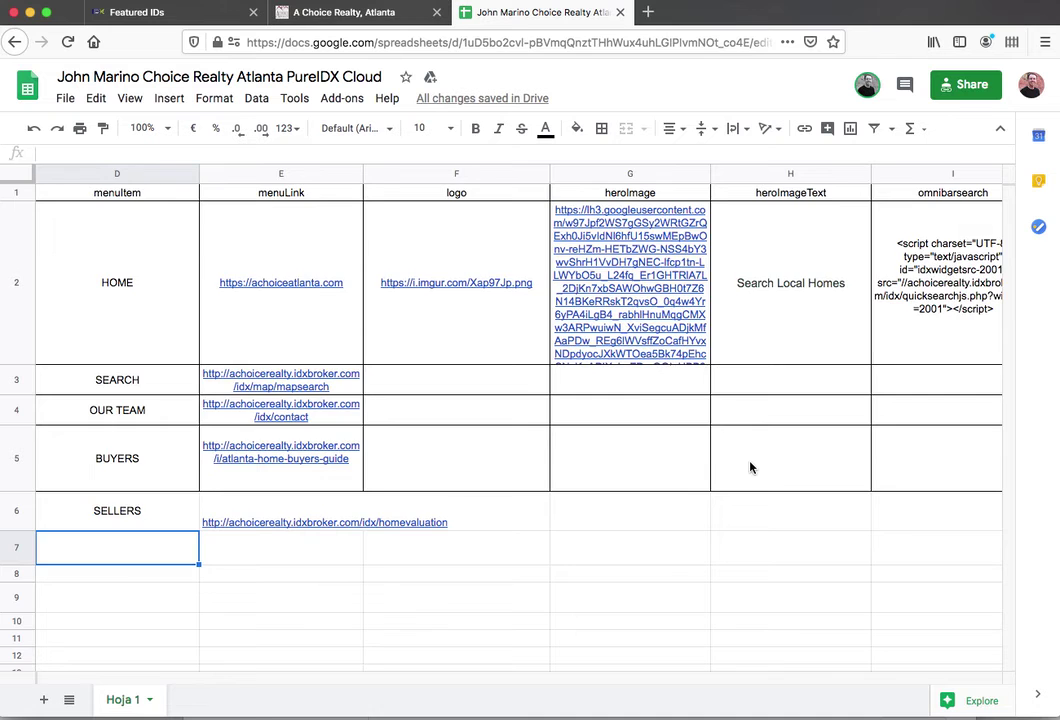
pyautogui.hscroll(4, 751, 467)
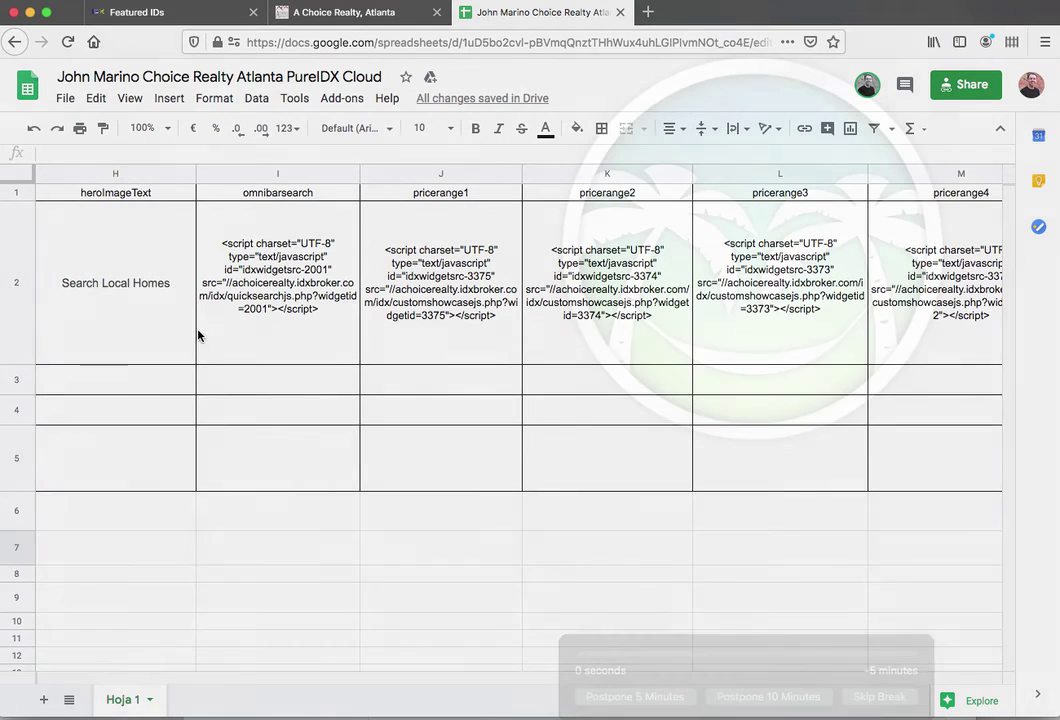
pyautogui.click(881, 637)
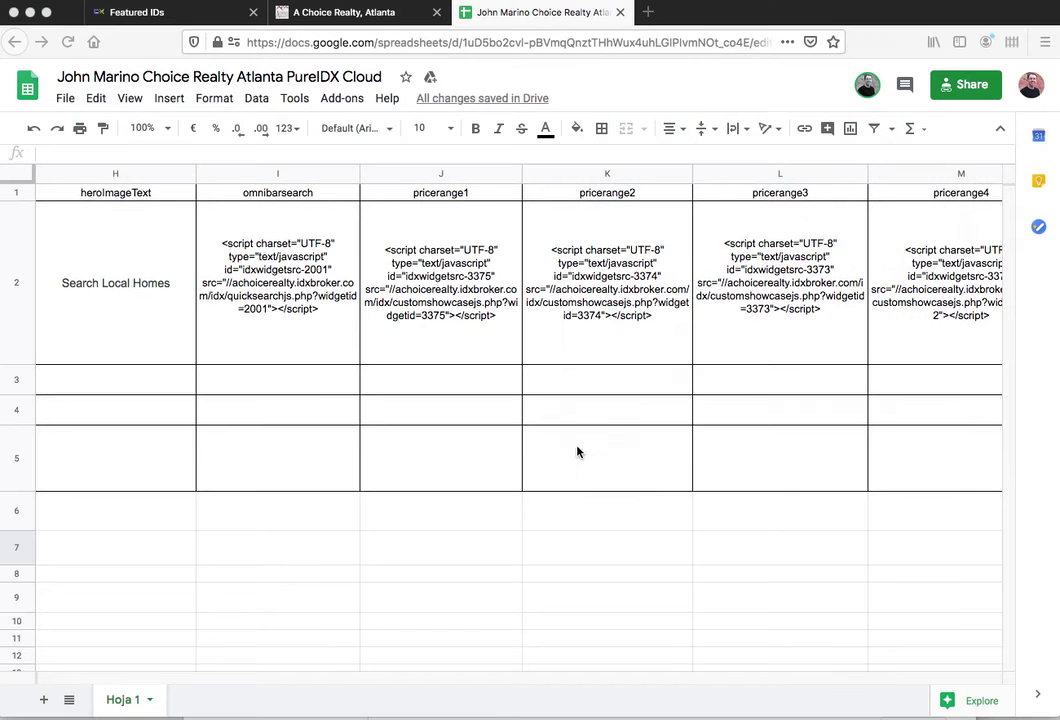
pyautogui.hscroll(7, 571, 443)
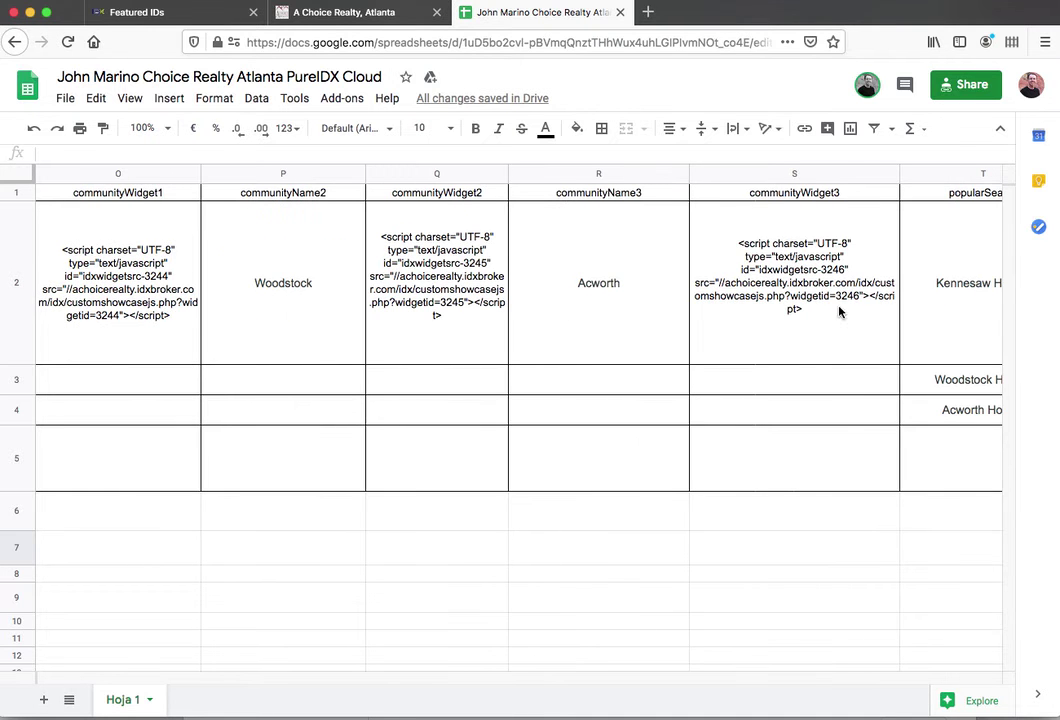
pyautogui.hscroll(3, 963, 312)
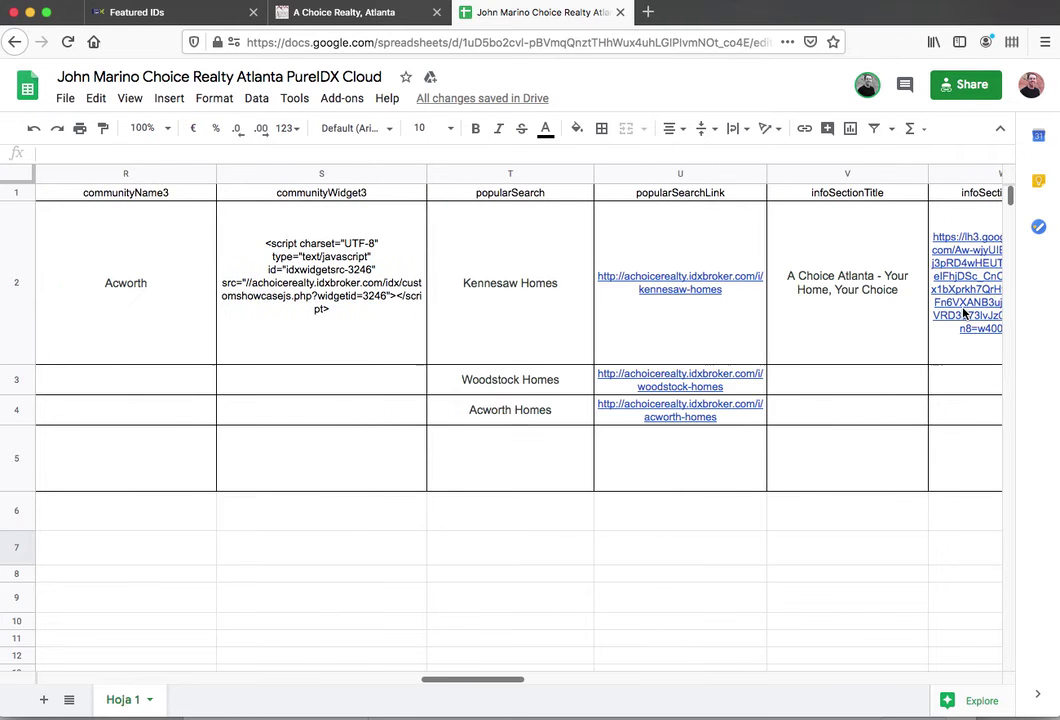
# Step: Check the Popular Searches section on the A Choice Realty website, and return to the popularSearch columns of the content spreadsheet
pyautogui.click(355, 14)
pyautogui.scroll(-15, 520, 351)
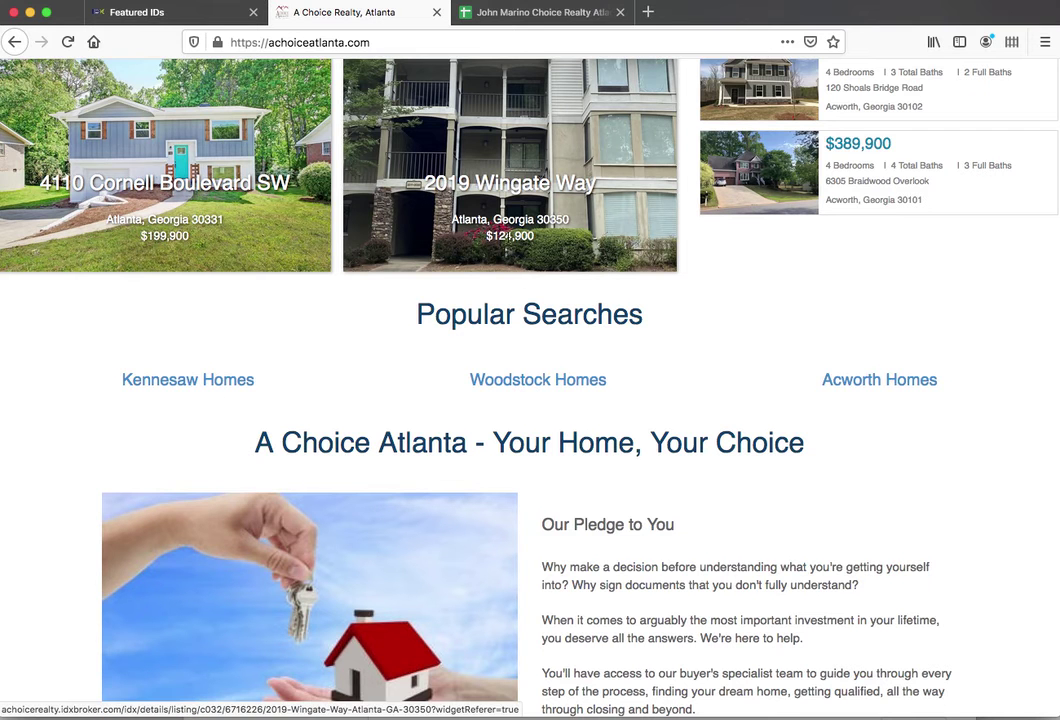
pyautogui.click(515, 18)
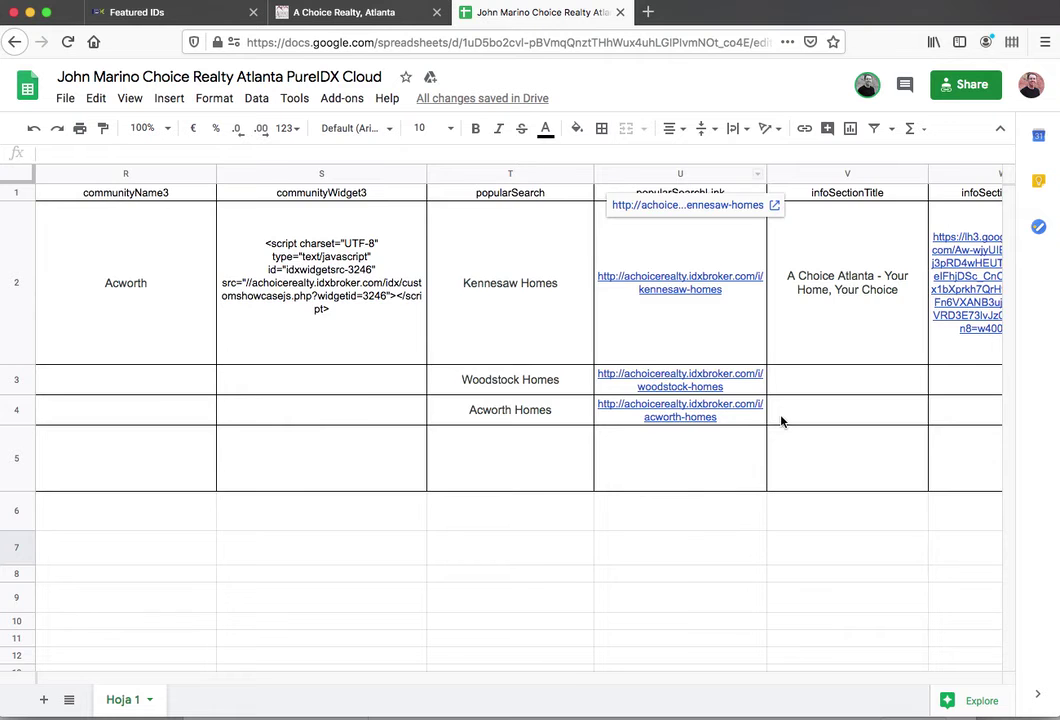
# Step: Review the info section, button, social media, customCSS and footer columns of the content spreadsheet
pyautogui.hscroll(4, 782, 421)
pyautogui.hscroll(2, 780, 421)
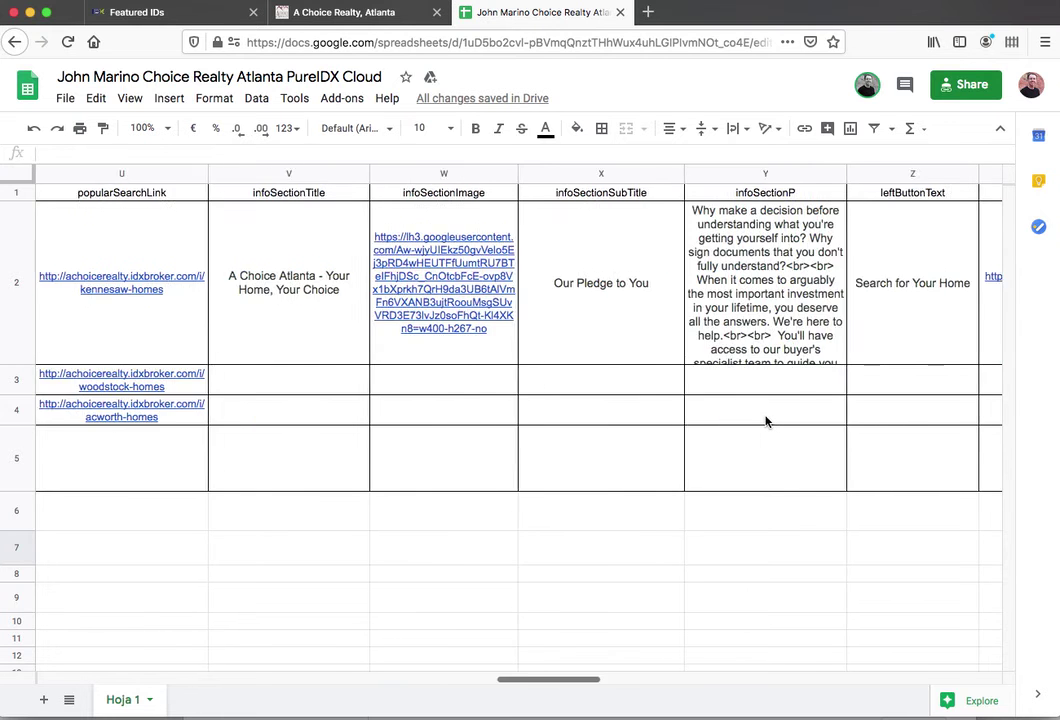
pyautogui.hscroll(5, 766, 420)
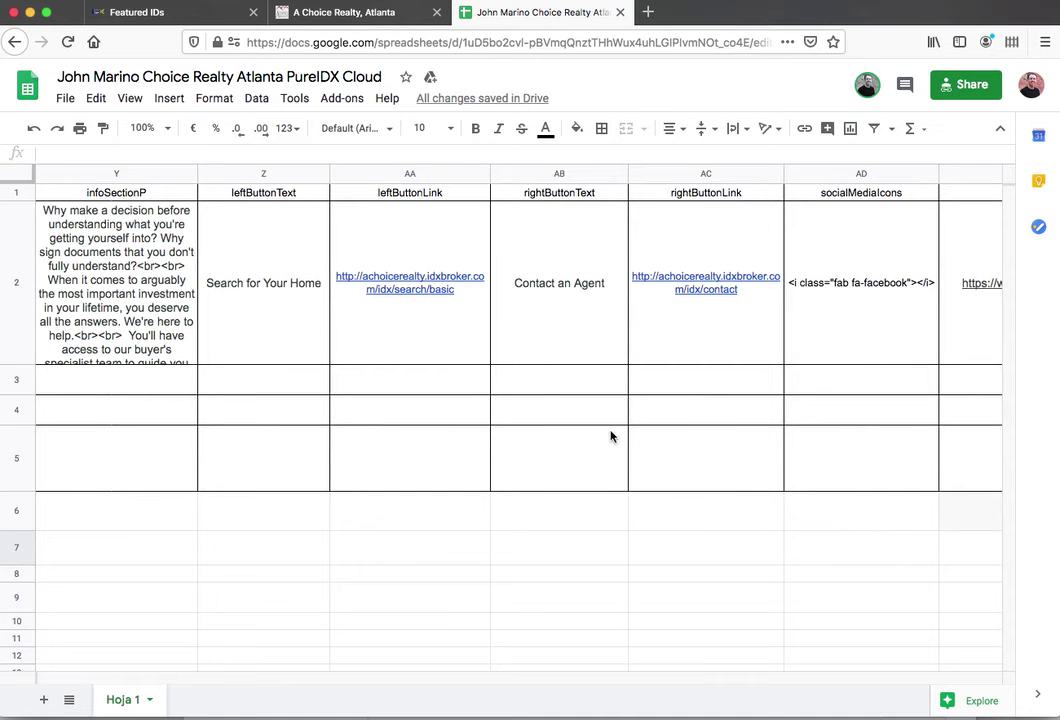
pyautogui.hscroll(5, 386, 452)
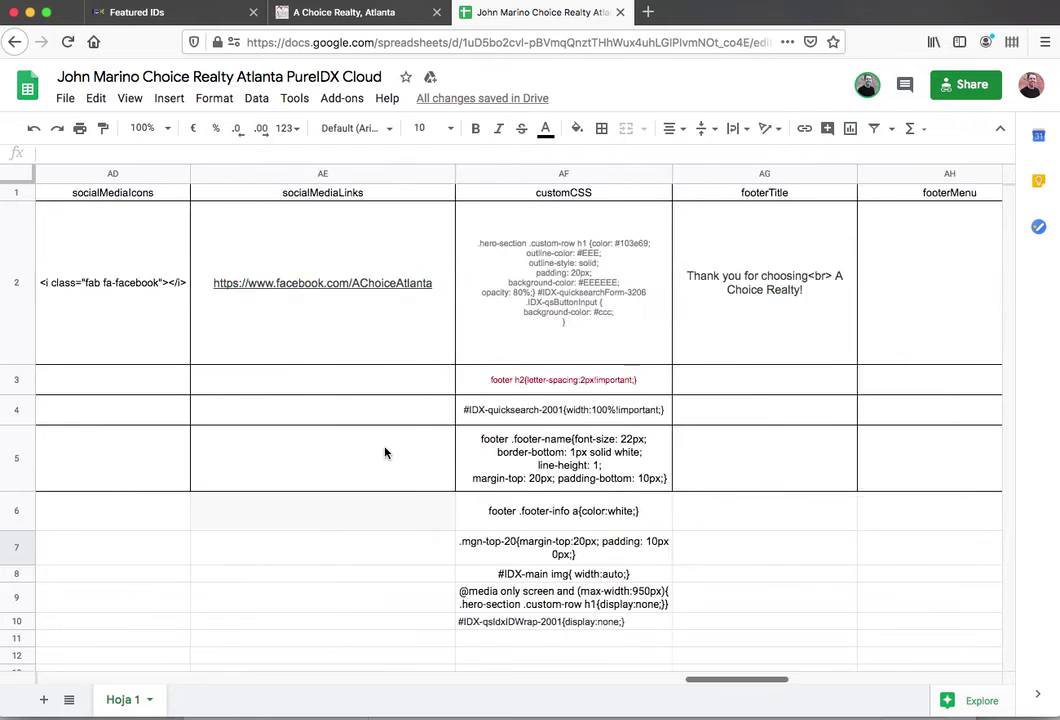
pyautogui.hscroll(4, 430, 443)
pyautogui.hscroll(-3, 433, 440)
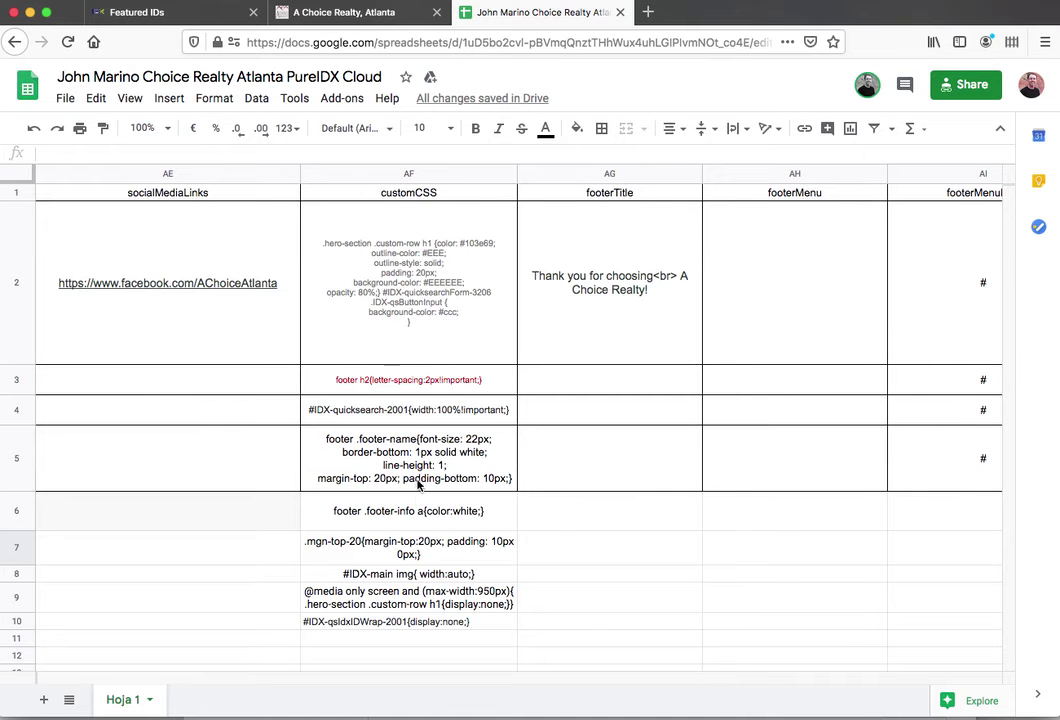
# Step: On the A Choice Realty website, inspect the Kennesaw Homes link and set the font-size in its style rule to 24px
pyautogui.click(338, 14)
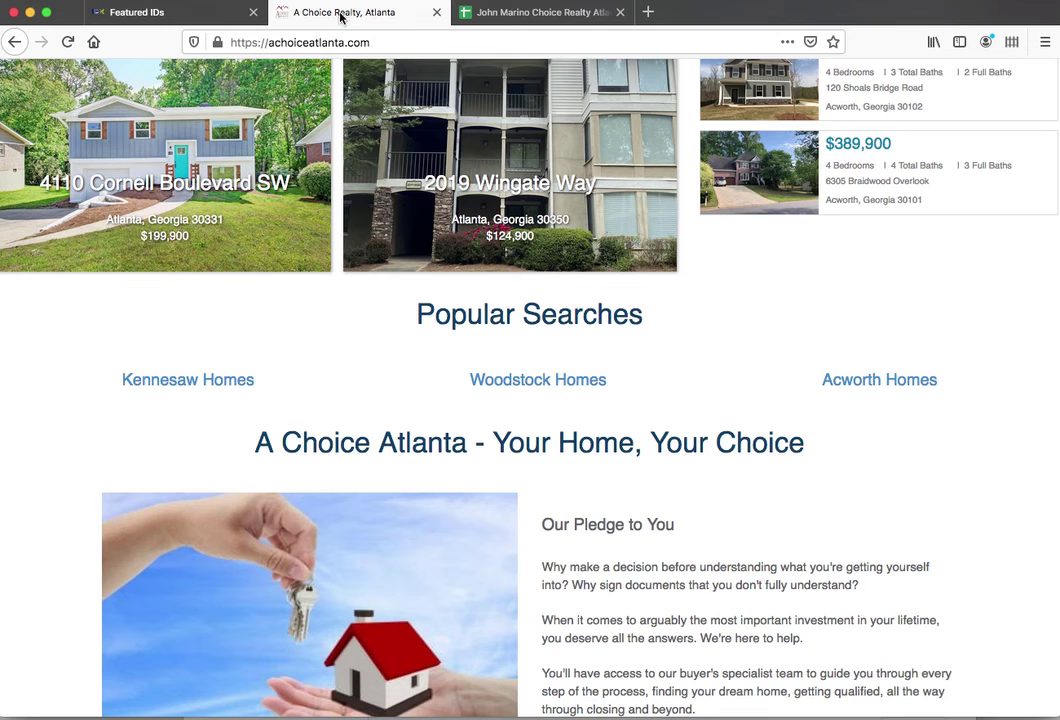
pyautogui.rightClick(99, 374)
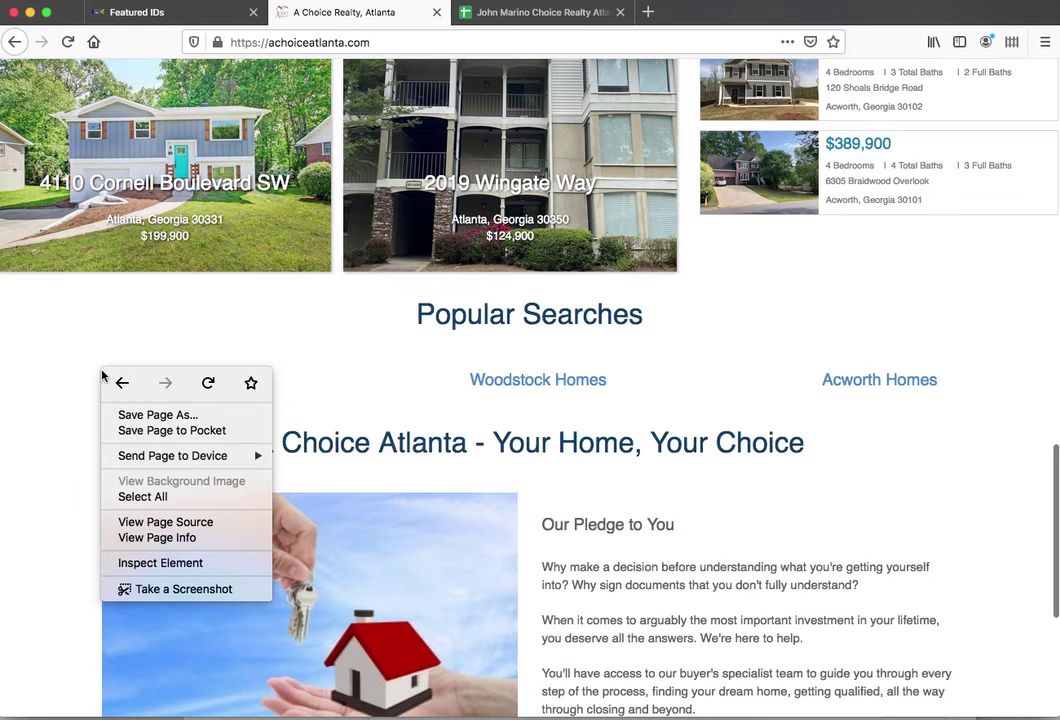
pyautogui.click(193, 562)
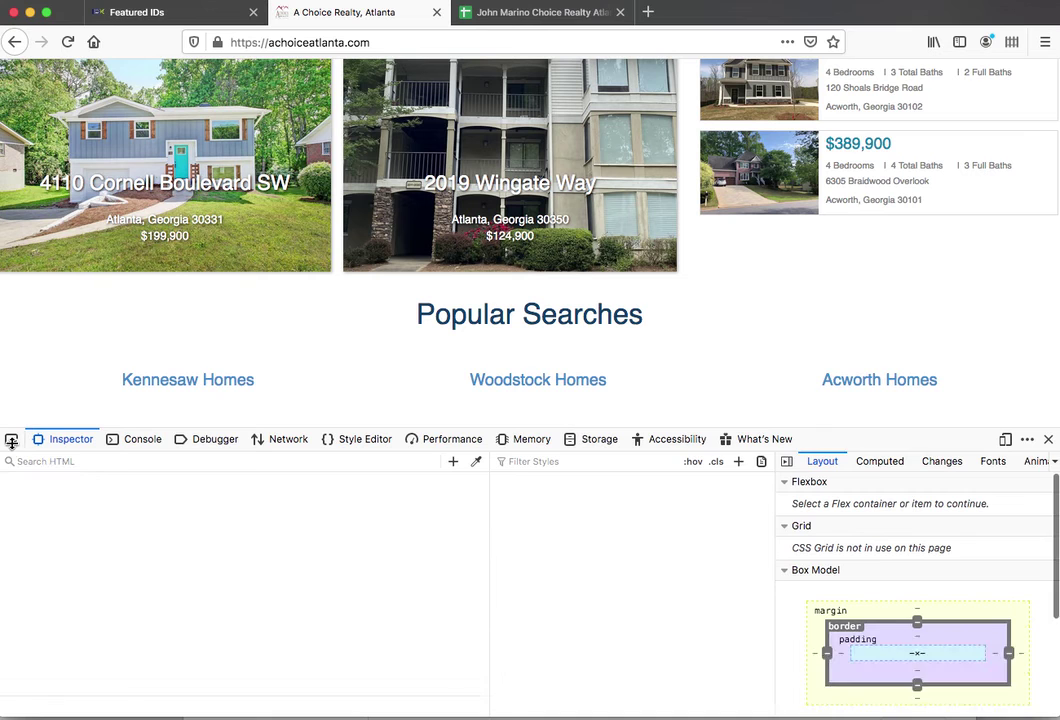
pyautogui.click(142, 386)
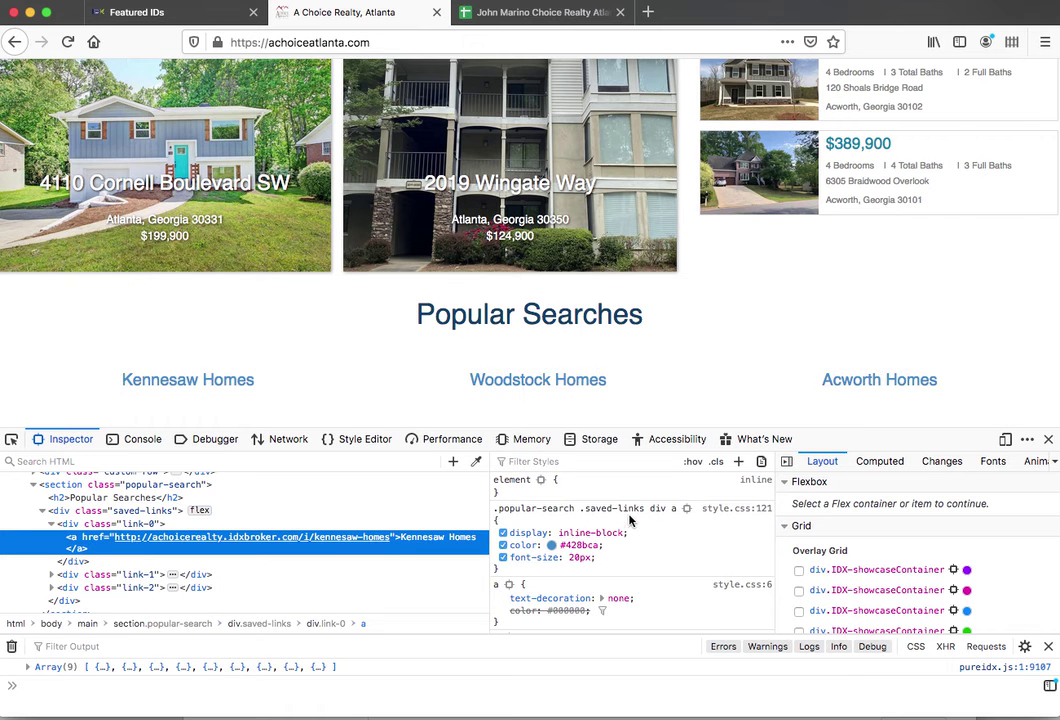
pyautogui.click(578, 557)
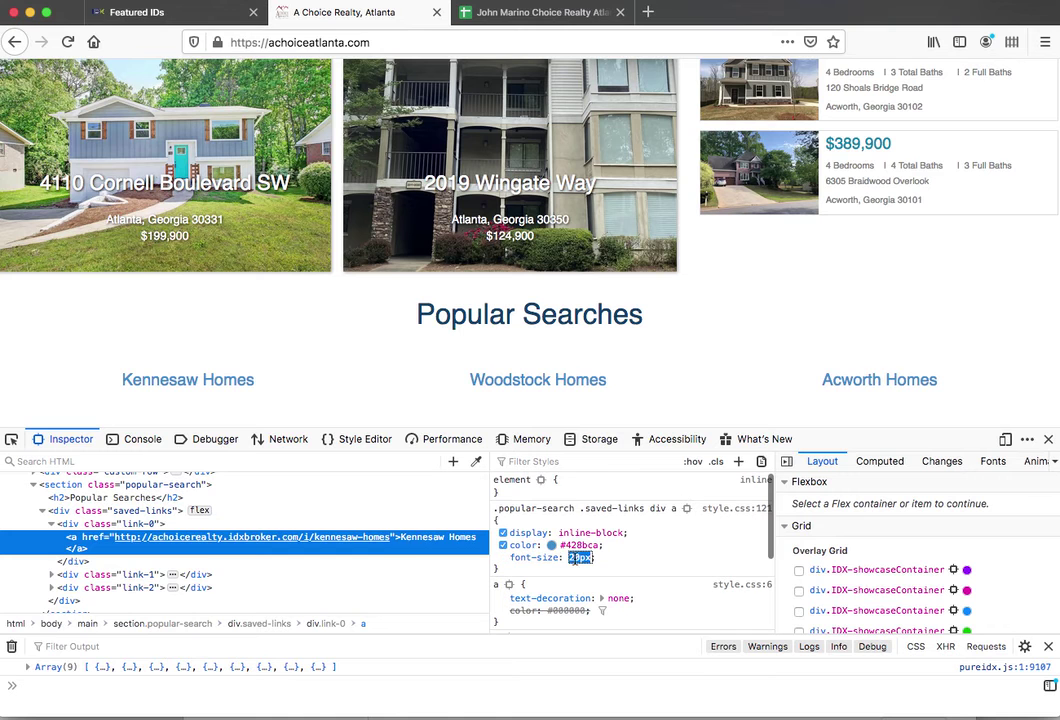
pyautogui.press('Up')
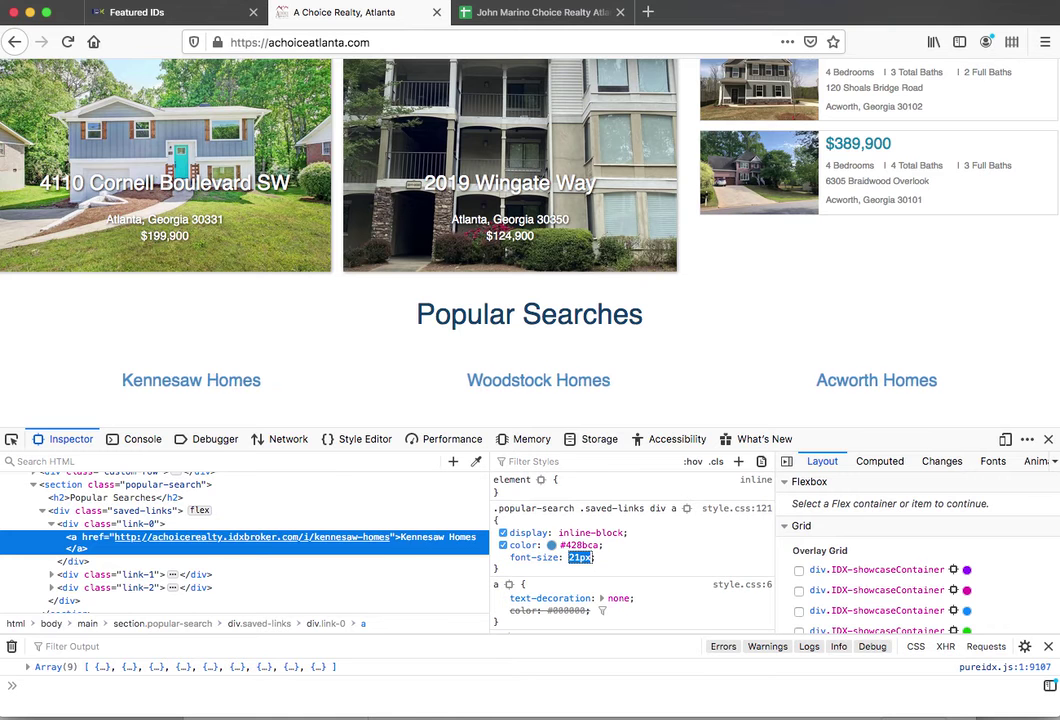
pyautogui.press('Up')
pyautogui.press('Up')
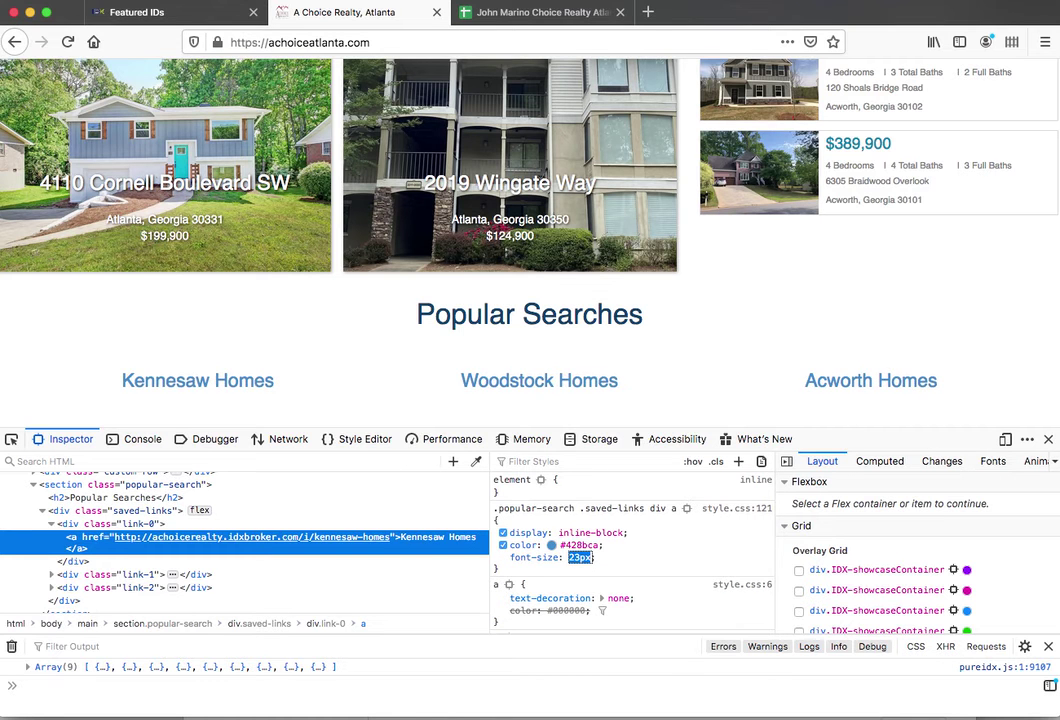
pyautogui.press('Up')
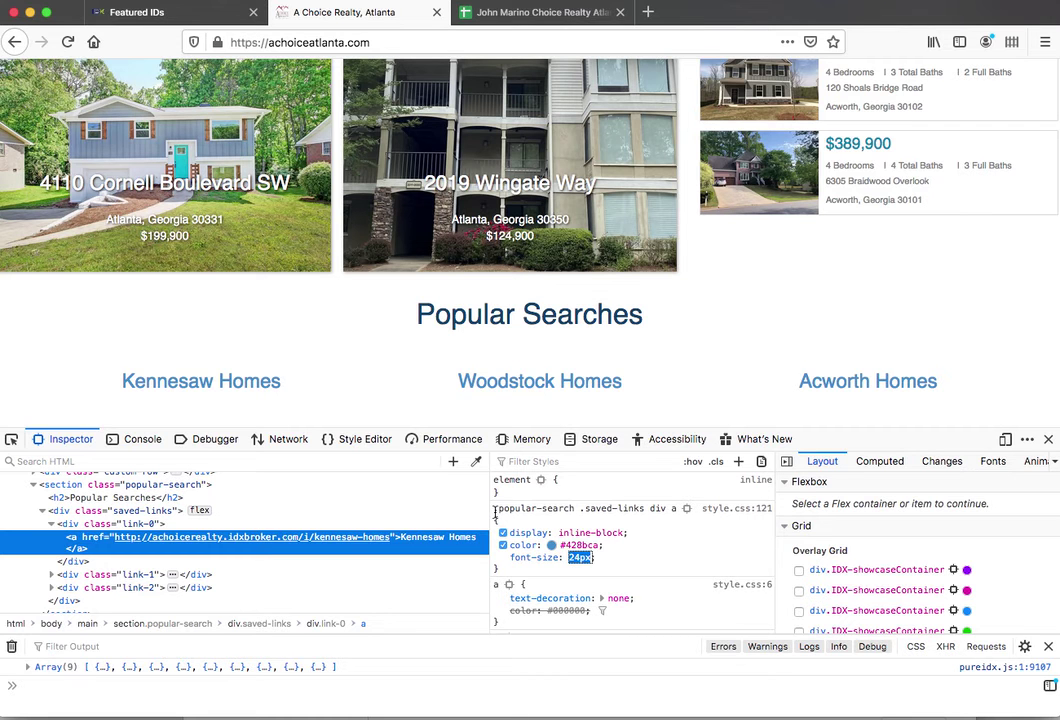
# Step: Copy the ".popular-search .saved-links div a" rule with its 24px font size and put it whole into customCSS cell AF11 of the content spreadsheet
pyautogui.moveTo(494, 512); pyautogui.dragTo(524, 566)
pyautogui.hotkey('ctrl', 'c')
pyautogui.click(545, 12)
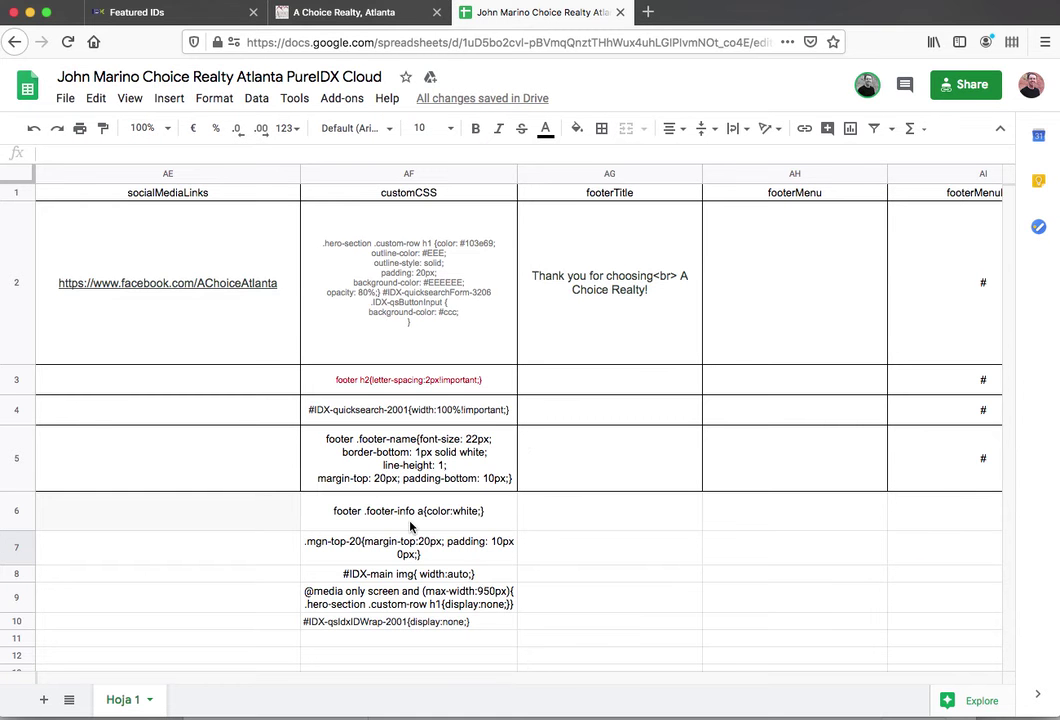
pyautogui.click(364, 637)
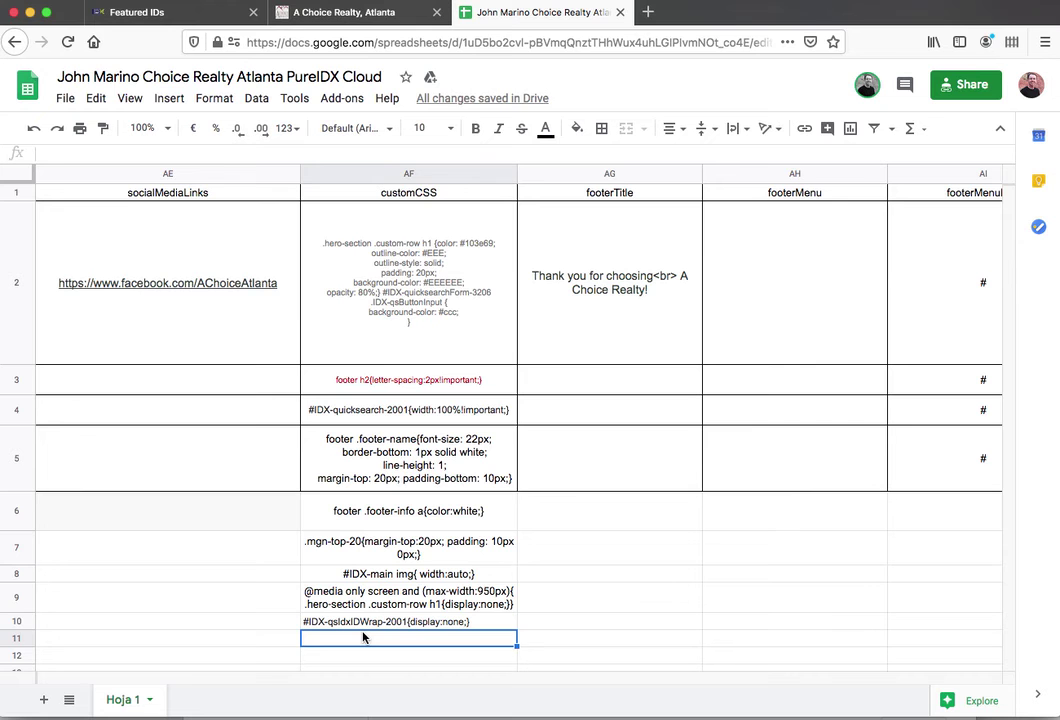
pyautogui.hotkey('ctrl', 'v')
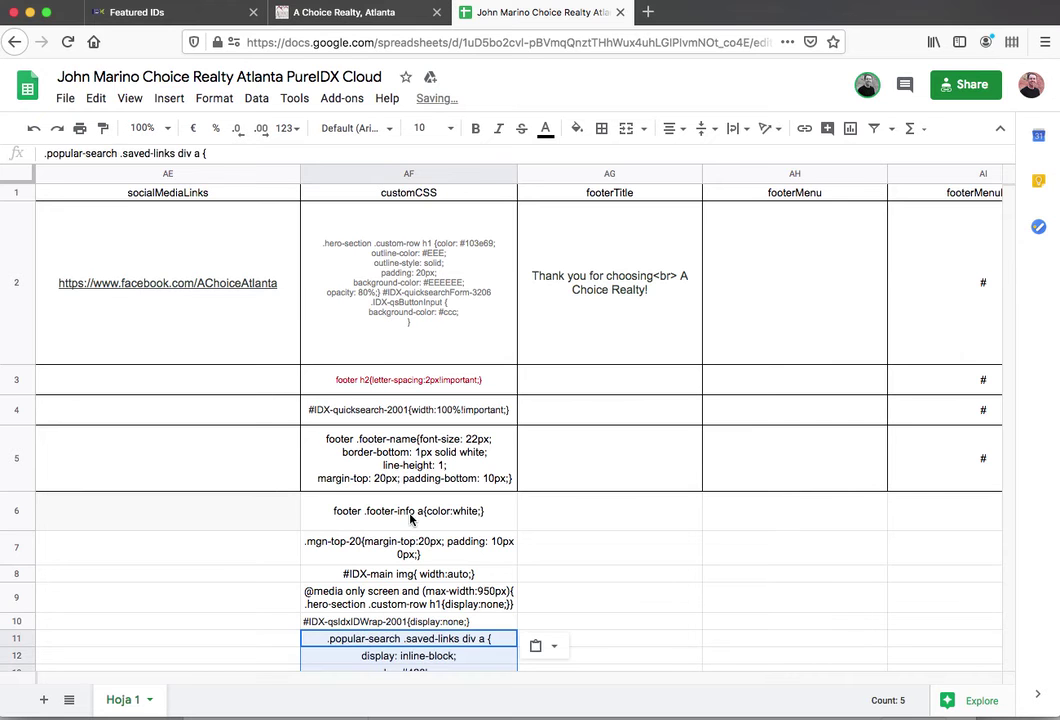
pyautogui.scroll(-1, 410, 519)
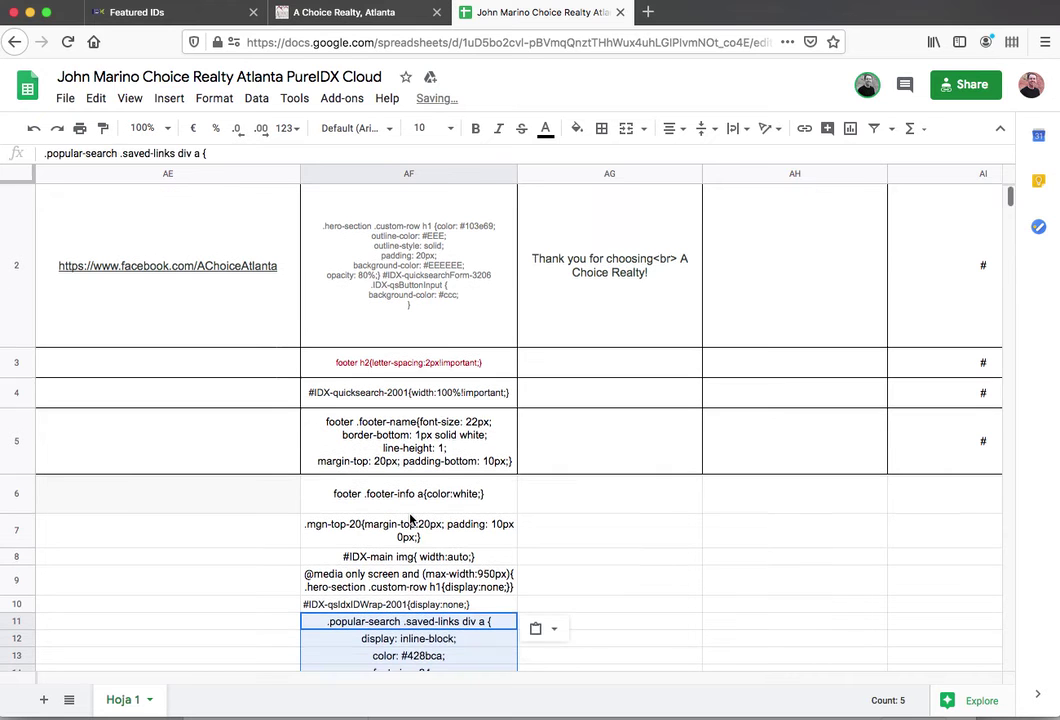
pyautogui.click(240, 157)
pyautogui.hotkey('ctrl', 'a')
pyautogui.write('.popular-search .saved-links div a { display: inline-block; color: #428bca; font-size: 24px; }')
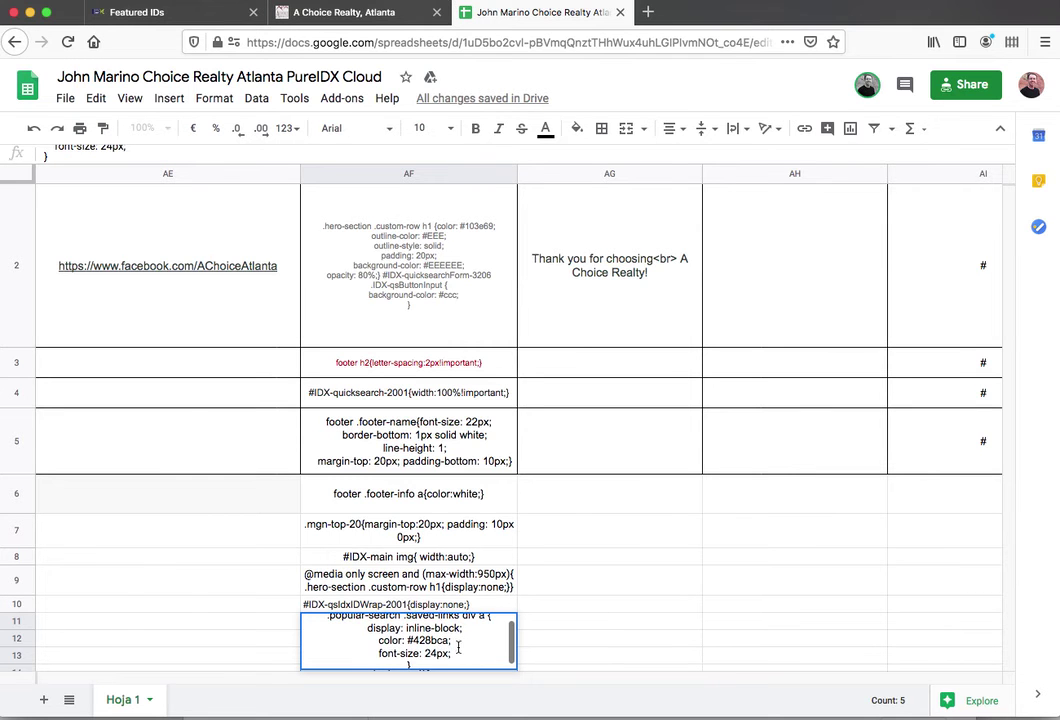
# Step: Remove the display: inline-block and color: #428bca declarations from the rule in AF11
pyautogui.moveTo(449, 640); pyautogui.dragTo(365, 631)
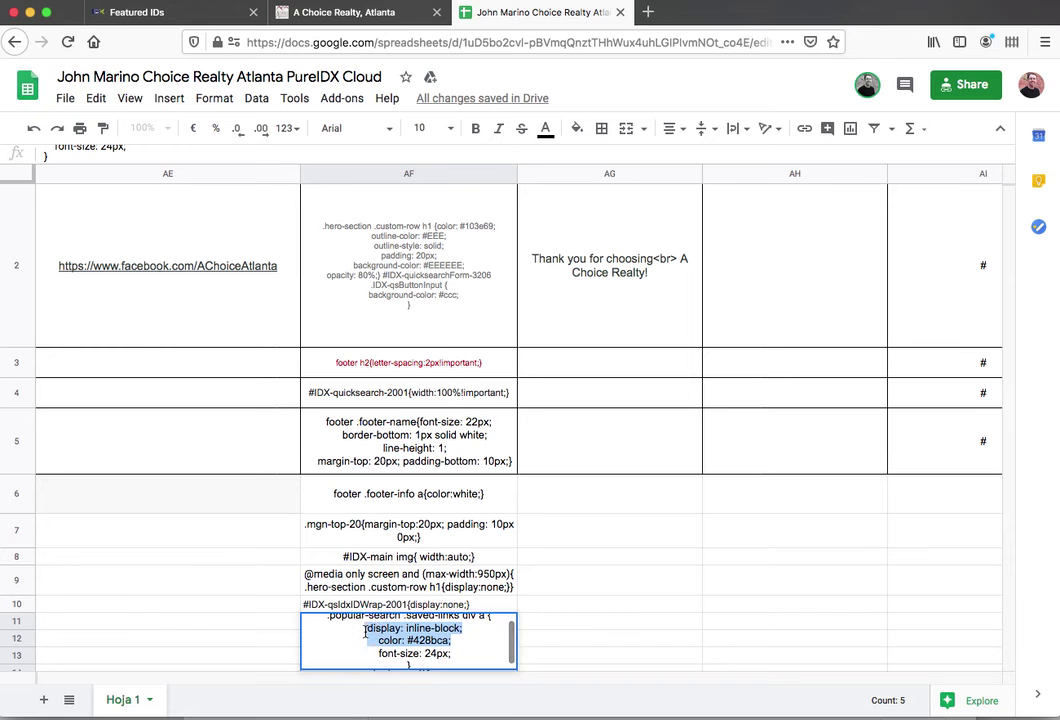
pyautogui.press('BackSpace')
pyautogui.press('BackSpace')
pyautogui.press('BackSpace')
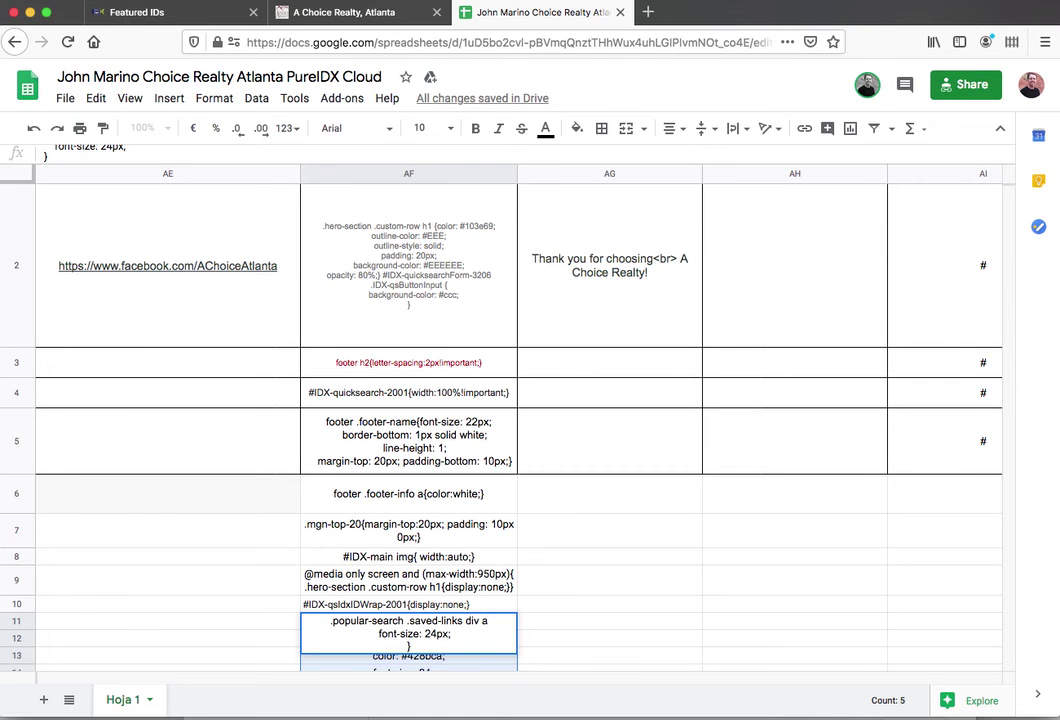
# Step: Return to the A Choice Realty website, reload the page and close the developer tools
pyautogui.hotkey('ctrl', 'shift', 'Tab')
pyautogui.press('super+r')
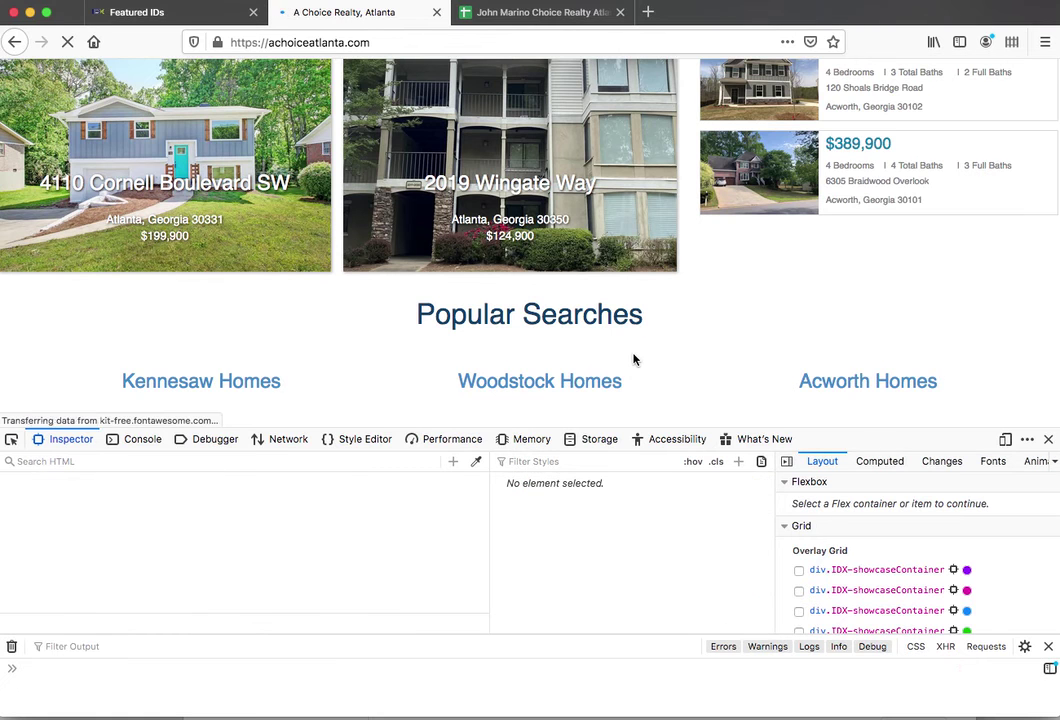
pyautogui.press('super+alt+z')
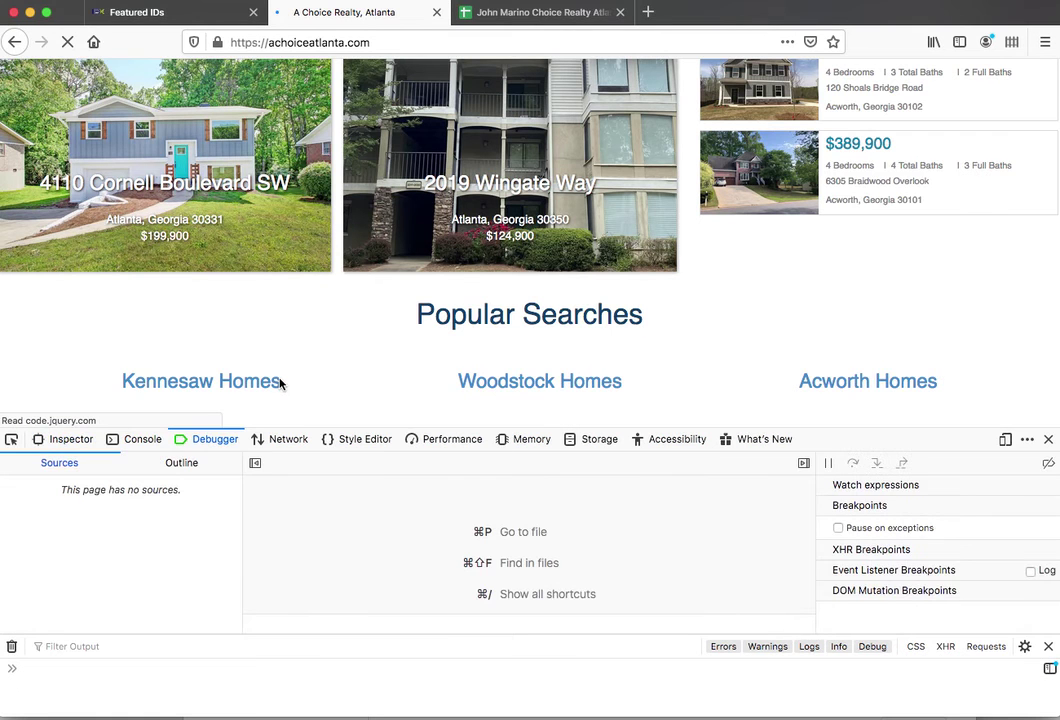
pyautogui.click(1048, 439)
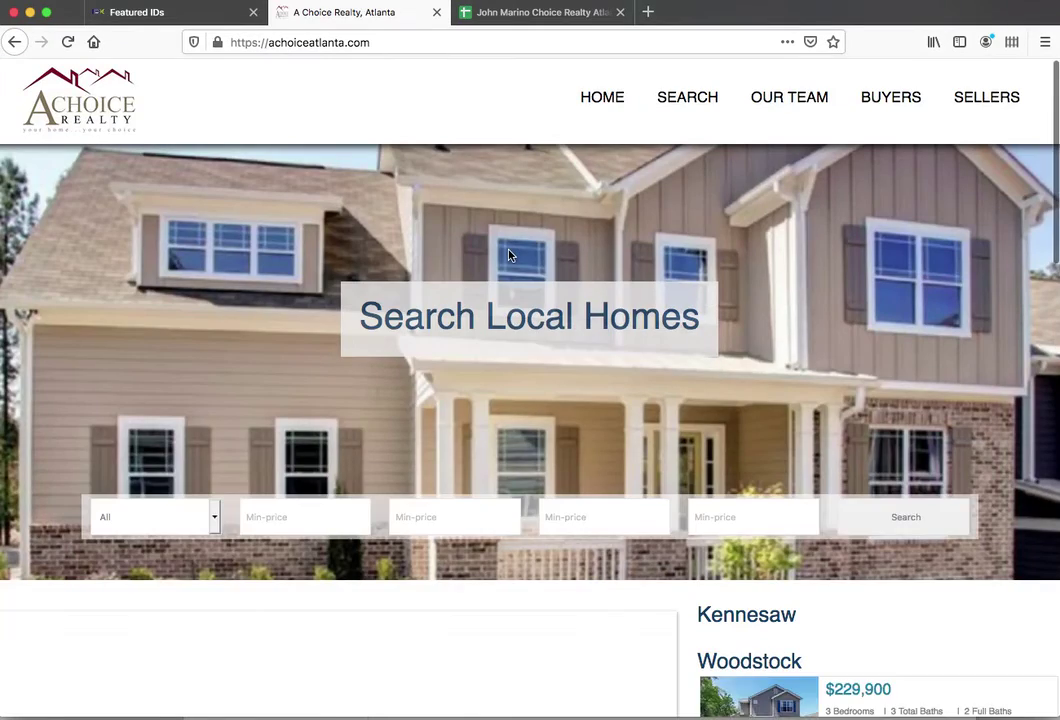
# Step: Look over the reloaded home page's listings and examine the text size of the Popular Searches links
pyautogui.scroll(-10, 508, 255)
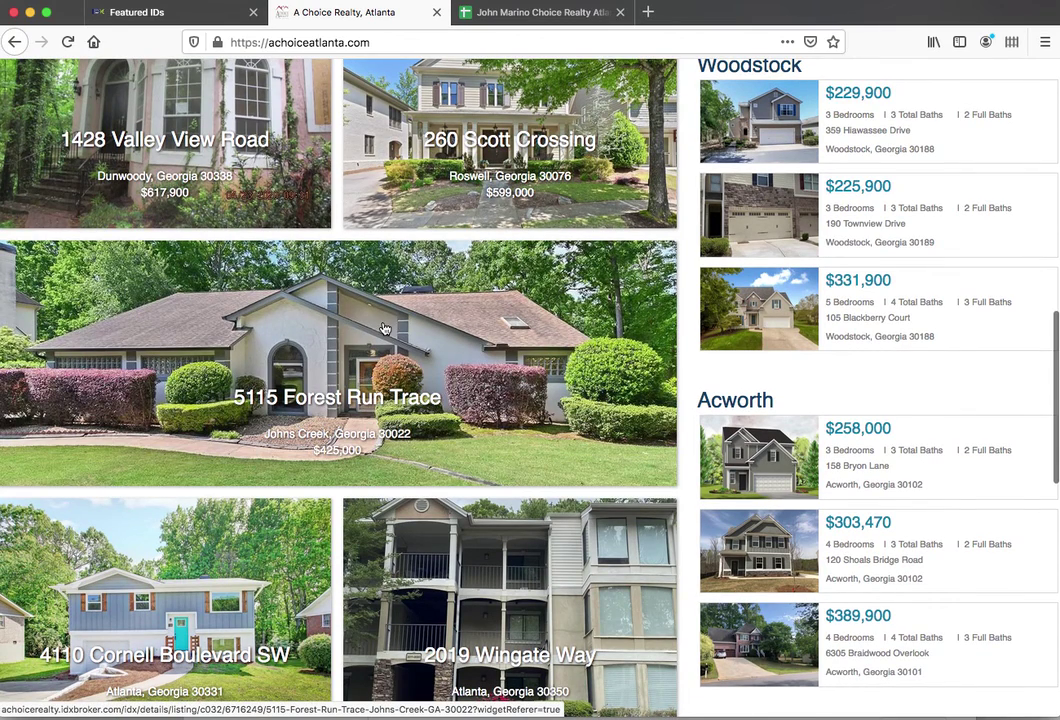
pyautogui.scroll(-1, 383, 328)
pyautogui.scroll(5, 384, 329)
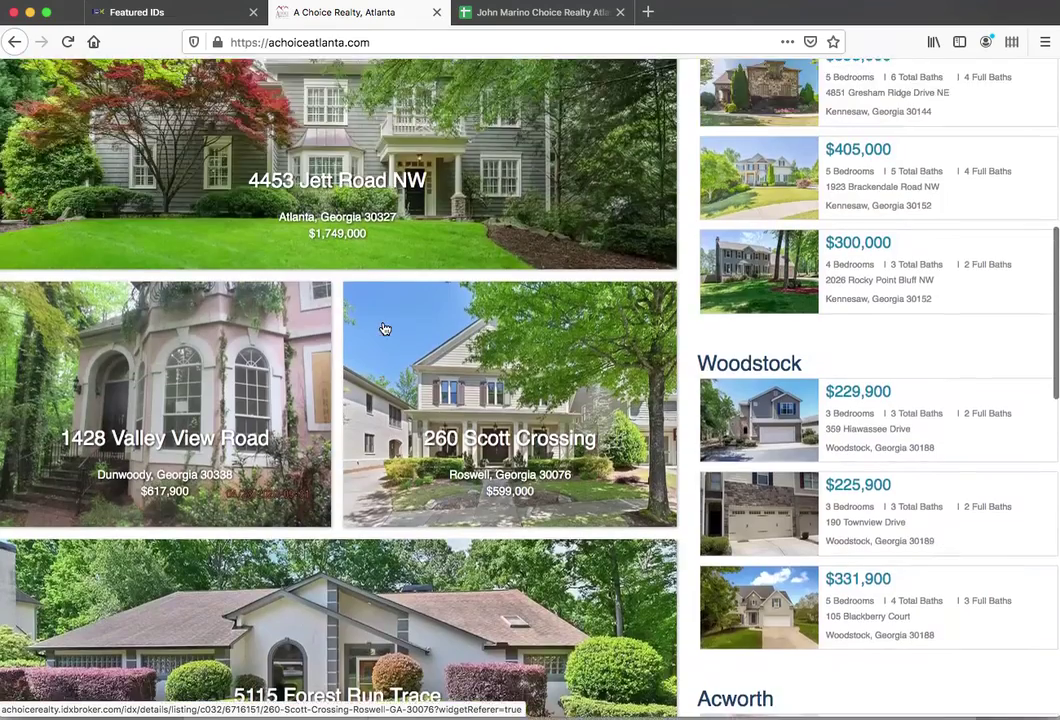
pyautogui.scroll(2, 383, 328)
pyautogui.scroll(-4, 383, 328)
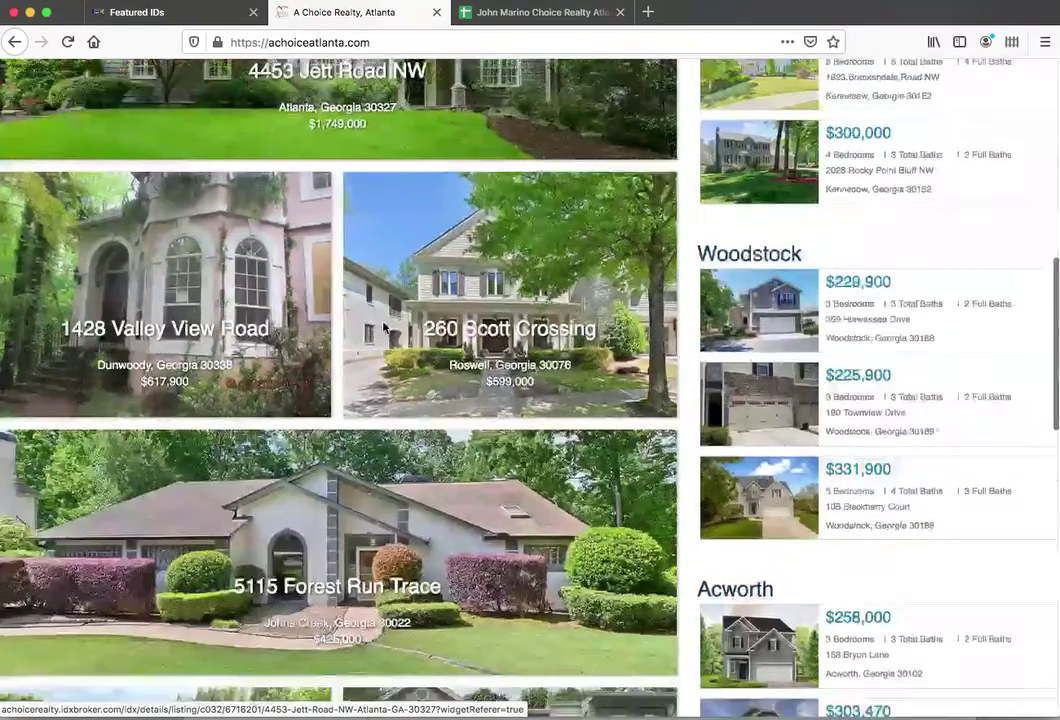
pyautogui.scroll(-4, 383, 328)
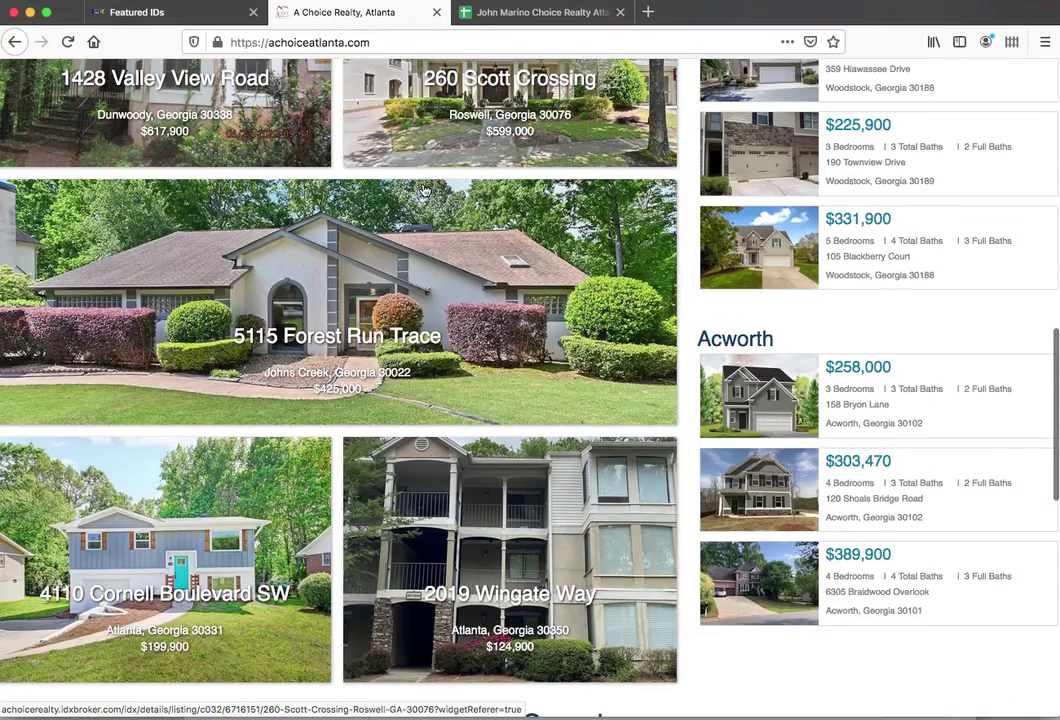
pyautogui.scroll(-1, 278, 289)
pyautogui.scroll(-6, 278, 289)
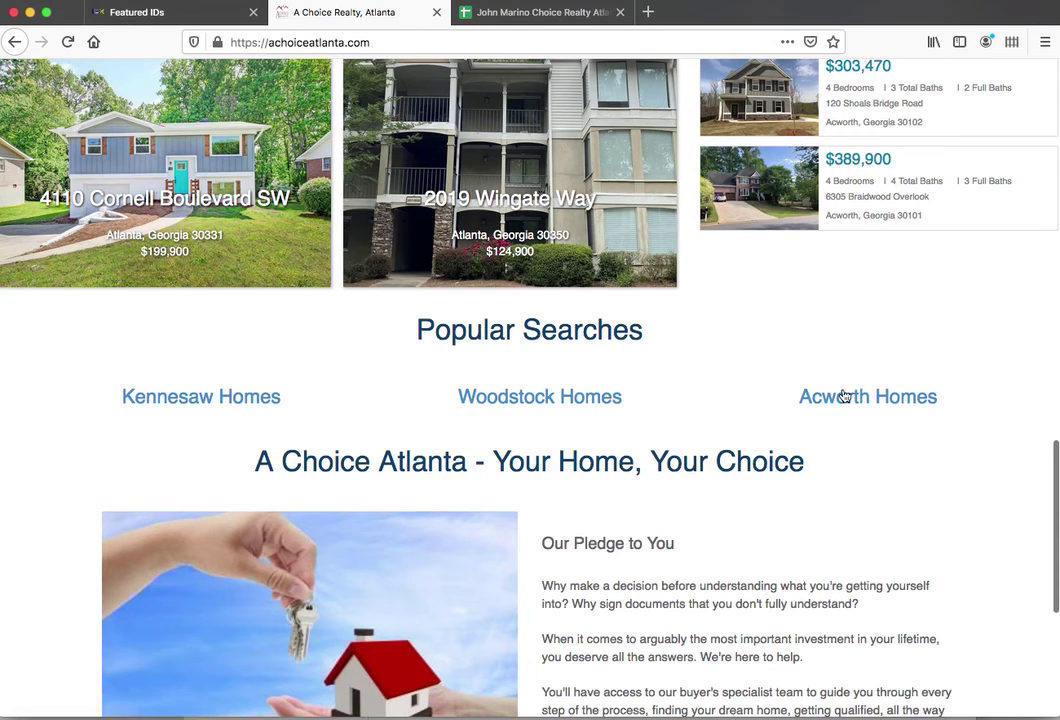
# Step: Review the custom CSS column in the content spreadsheet and return to the A Choice Realty home page
pyautogui.click(522, 14)
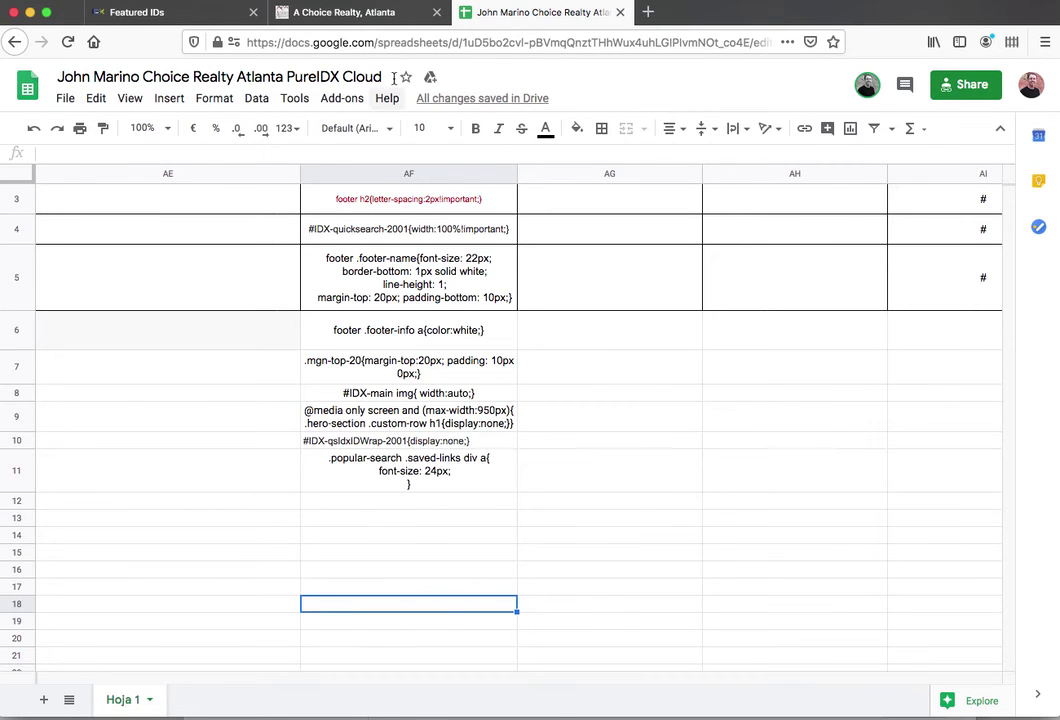
pyautogui.click(343, 12)
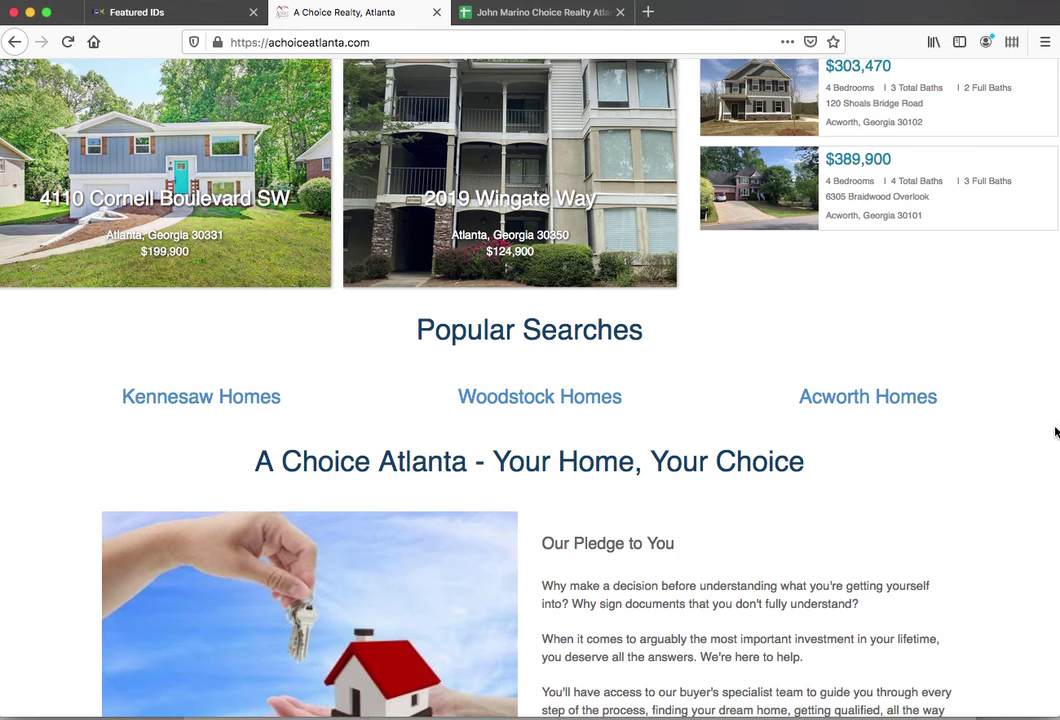
# Step: Narrow the browser window to about phone width and examine the home page's mobile layout, from the navigation and search form to the Kennesaw listings
pyautogui.moveTo(1056, 424); pyautogui.dragTo(454, 442)
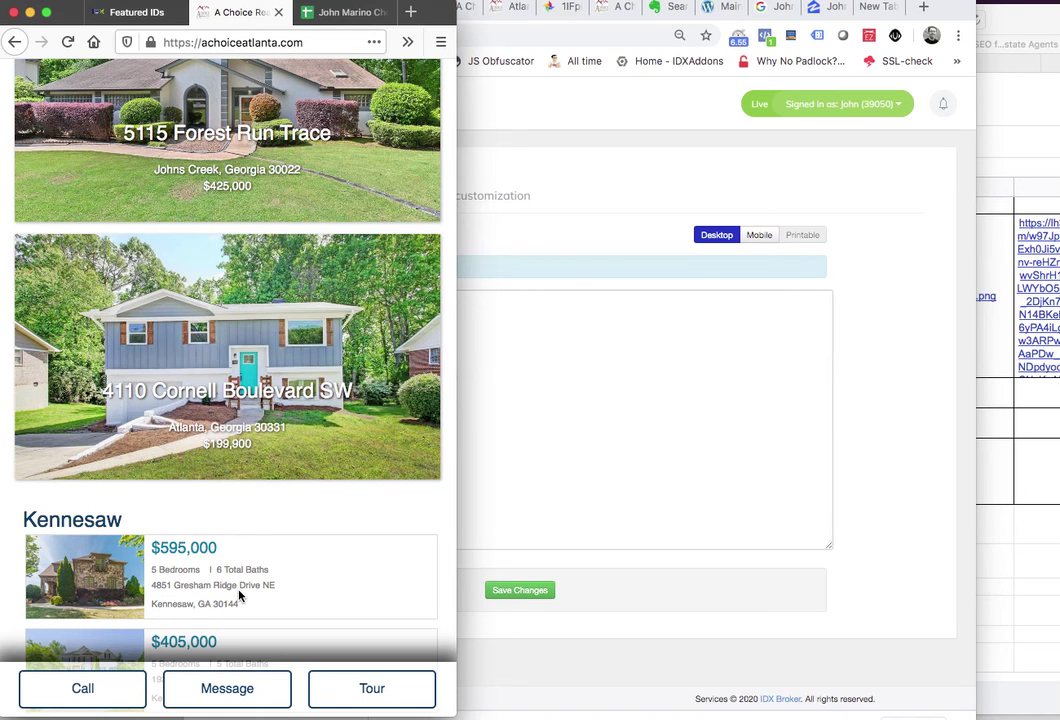
pyautogui.scroll(-5, 238, 596)
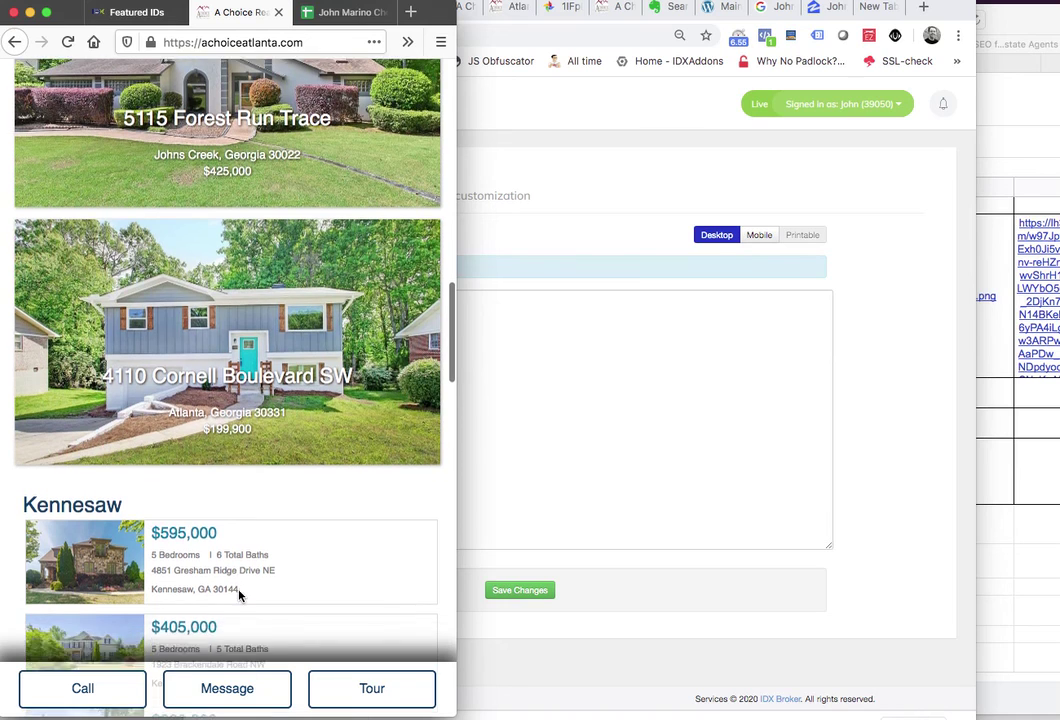
pyautogui.scroll(-5, 238, 596)
pyautogui.scroll(20, 239, 593)
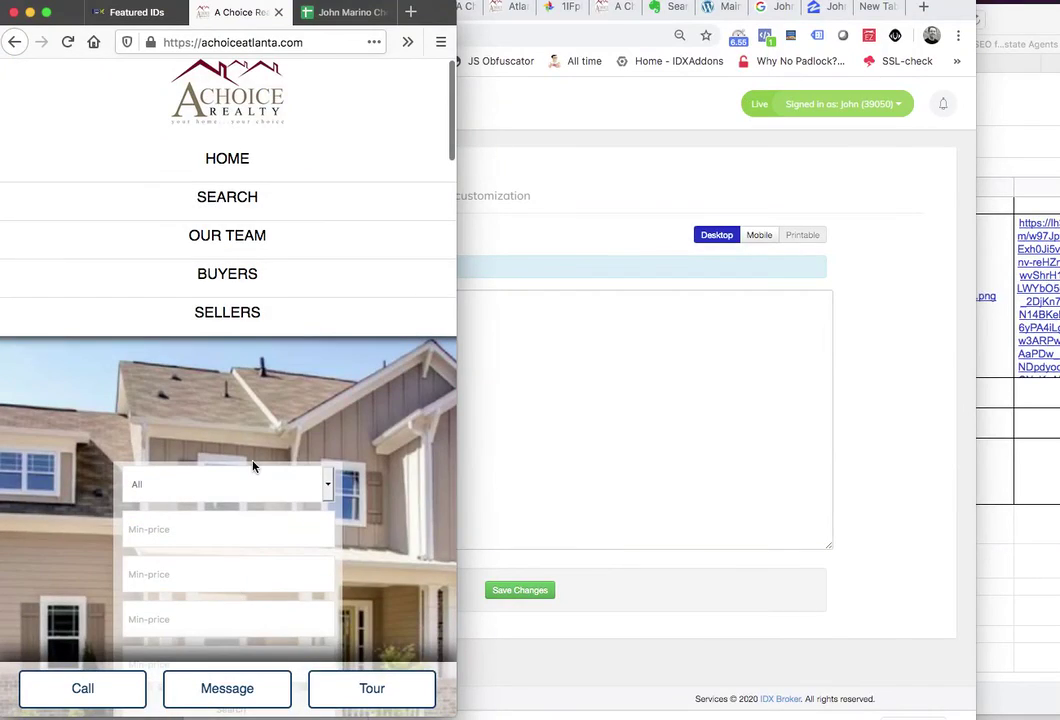
pyautogui.scroll(-7, 263, 440)
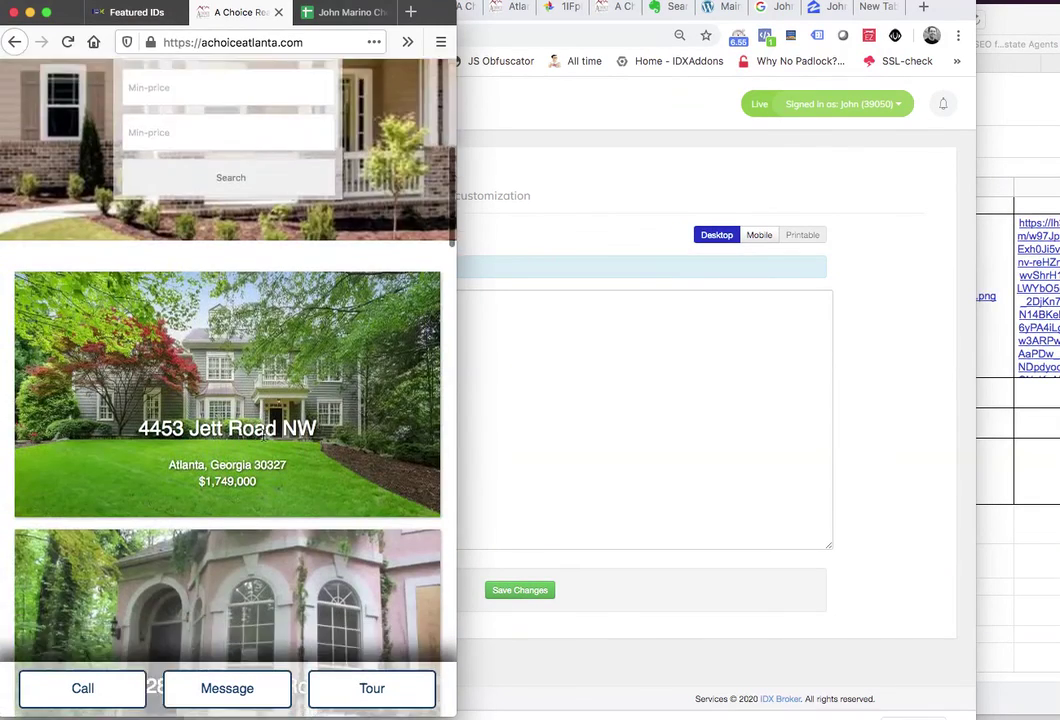
pyautogui.scroll(-5, 263, 432)
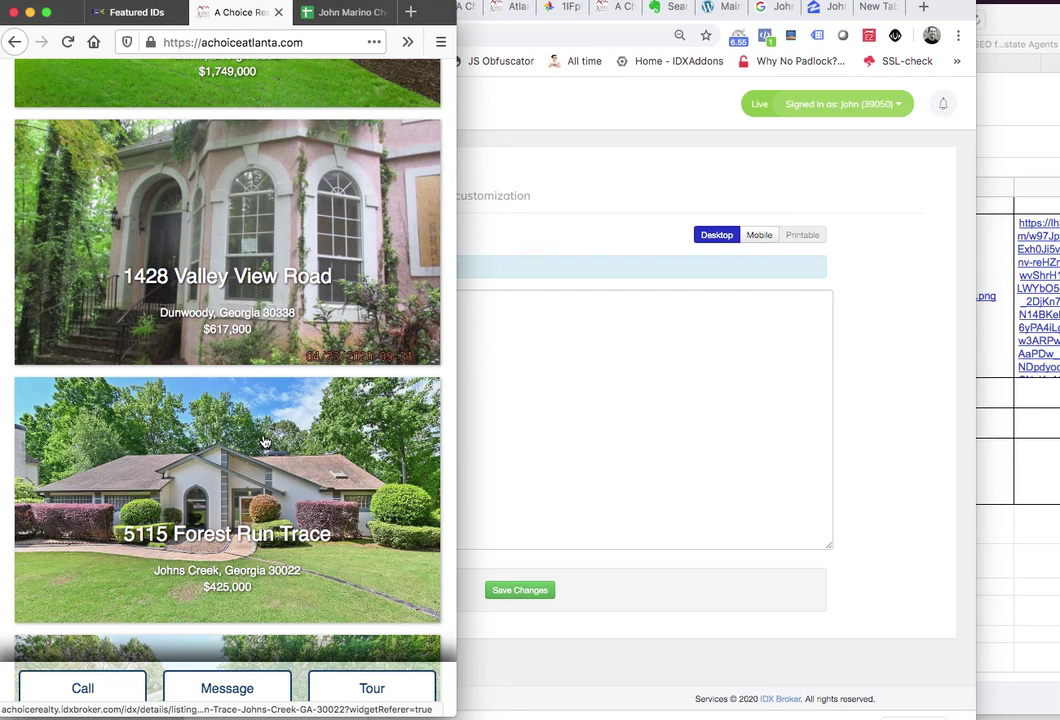
pyautogui.scroll(-1, 264, 441)
pyautogui.scroll(10, 264, 441)
pyautogui.scroll(-3, 287, 337)
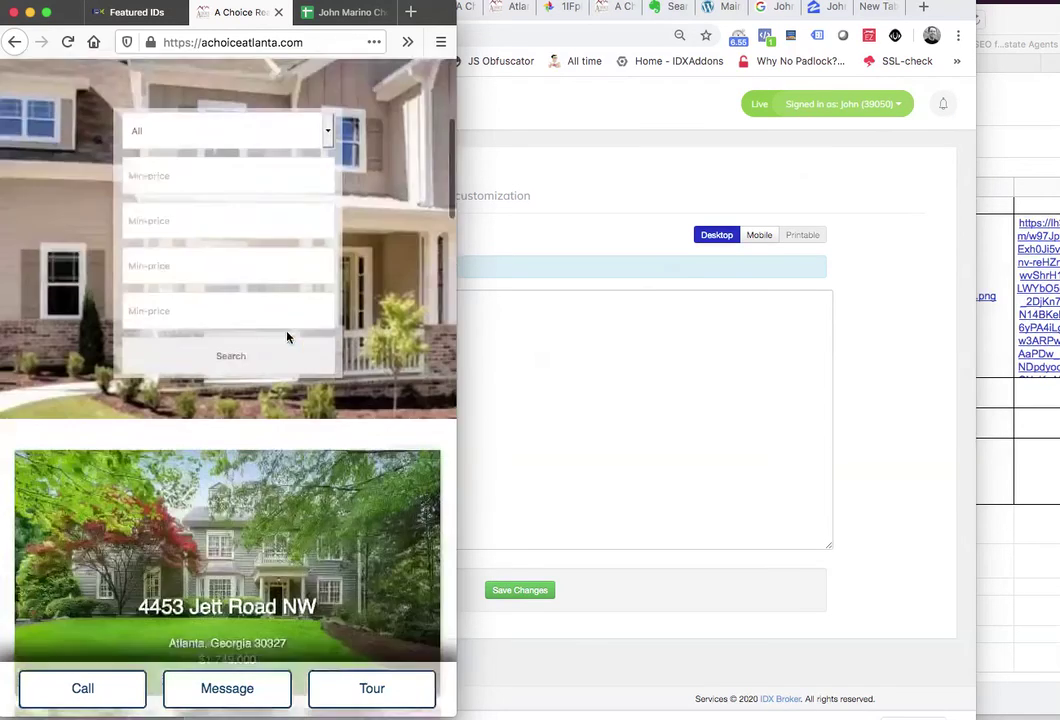
pyautogui.scroll(-12, 287, 337)
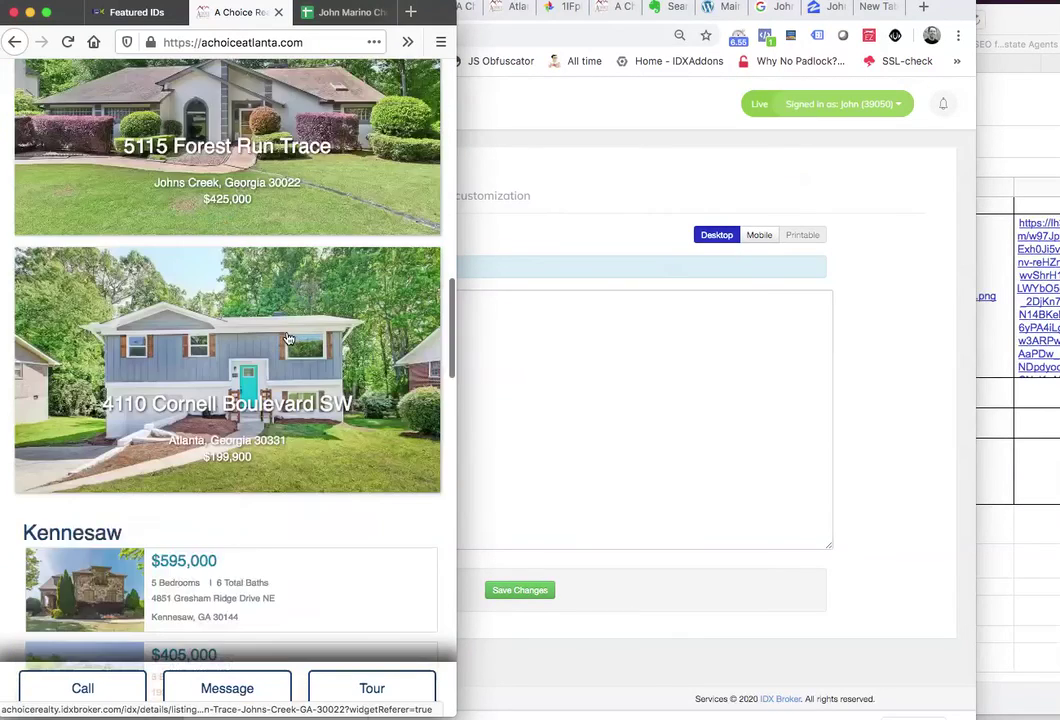
pyautogui.scroll(-3, 287, 337)
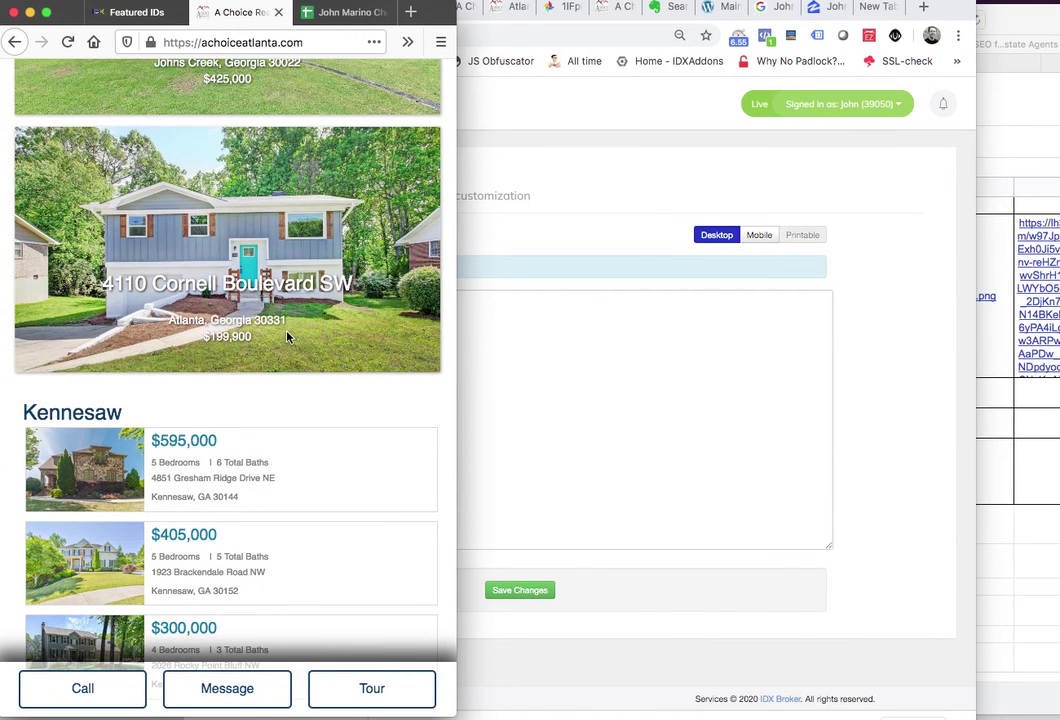